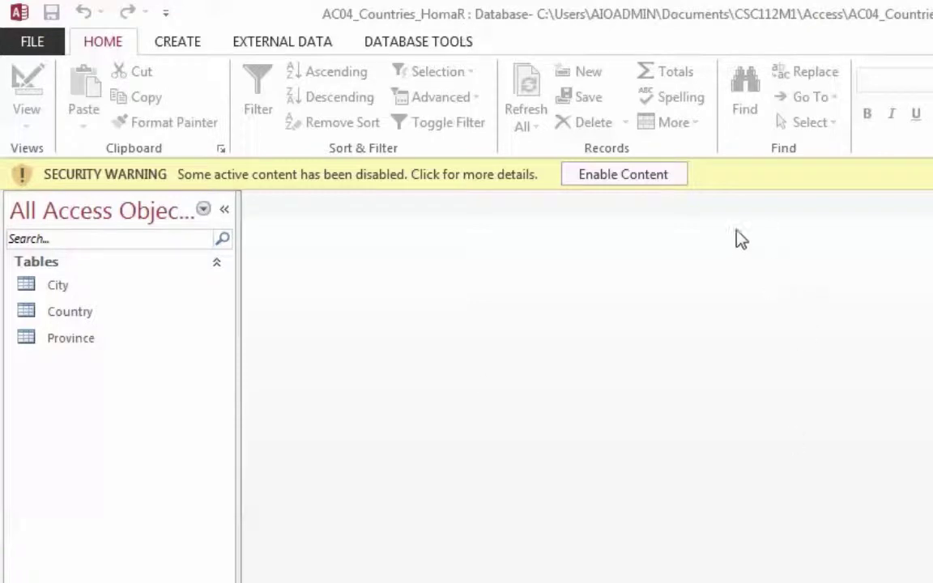
Step: Enable the database's disabled active content and open the Country table
{"action": "left_click", "coordinate": [650, 180]}
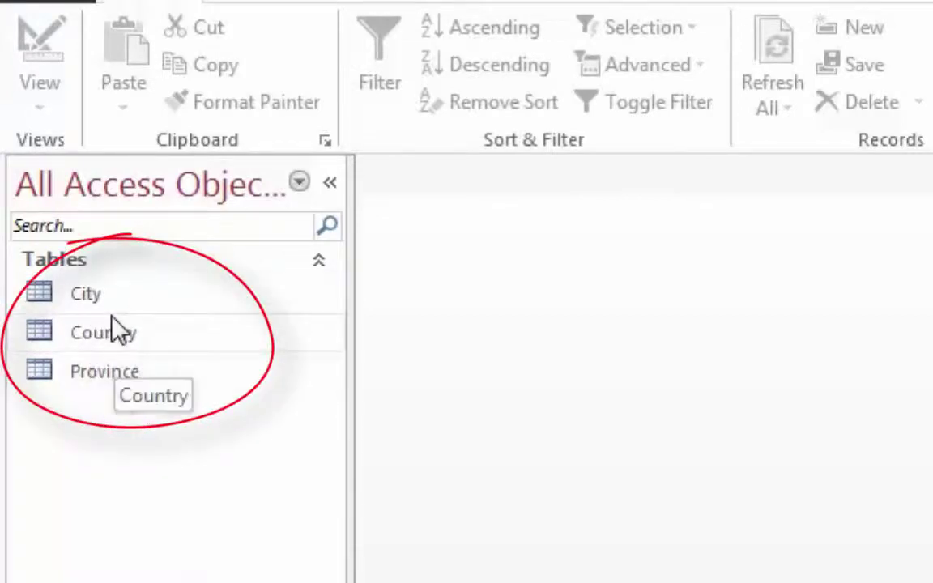
{"action": "double_click", "coordinate": [34, 334]}
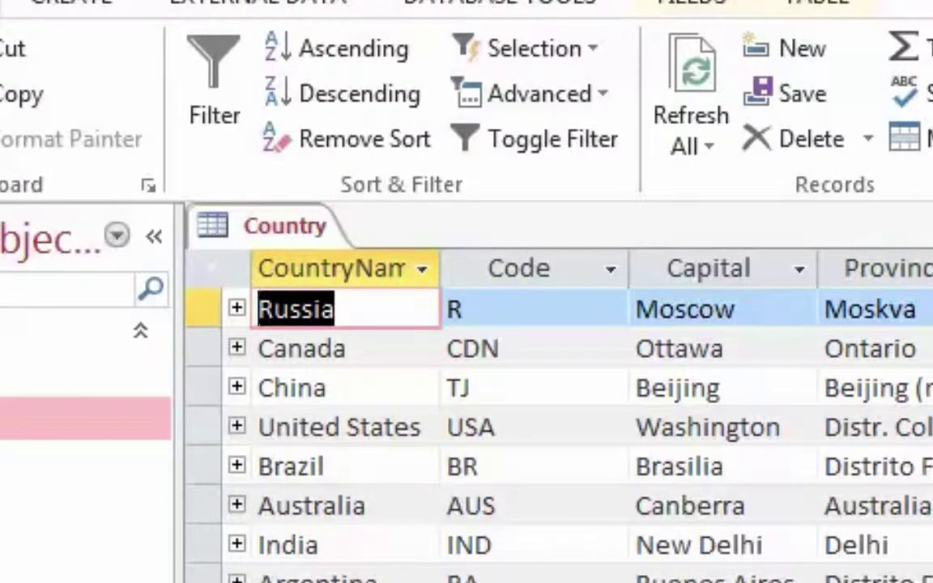
Step: Filter the Country table to records whose CountryName begins with "B", using the first letter of Brazil as the selection
{"action": "left_click", "coordinate": [264, 467]}
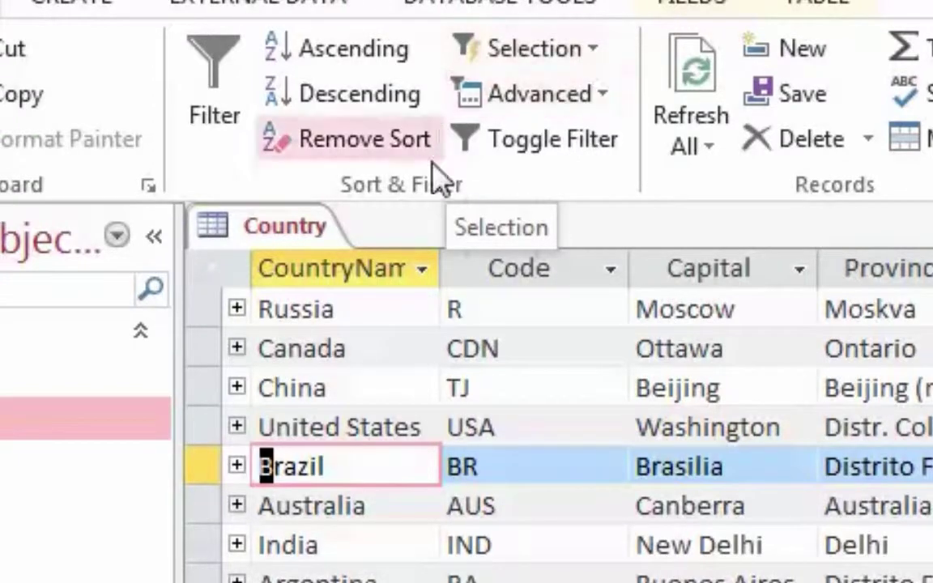
{"action": "left_click", "coordinate": [589, 51]}
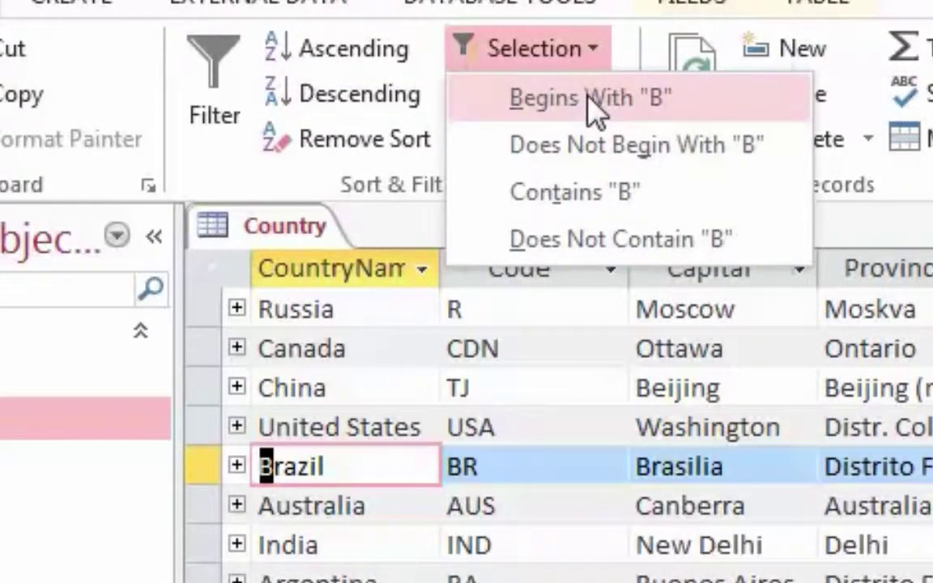
{"action": "left_click", "coordinate": [590, 97]}
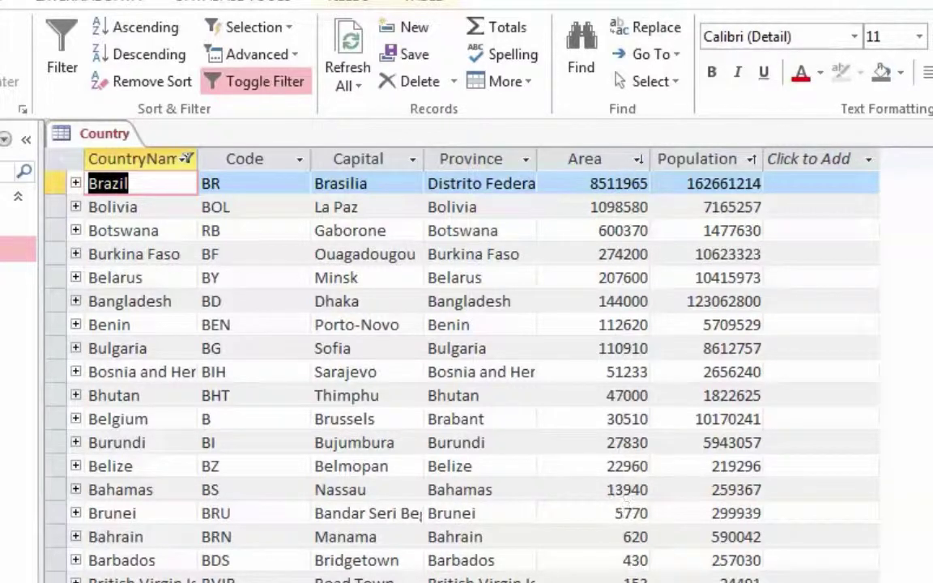
Step: Sort the filtered countries by Area from largest to smallest
{"action": "left_click", "coordinate": [606, 160]}
{"action": "right_click", "coordinate": [610, 160]}
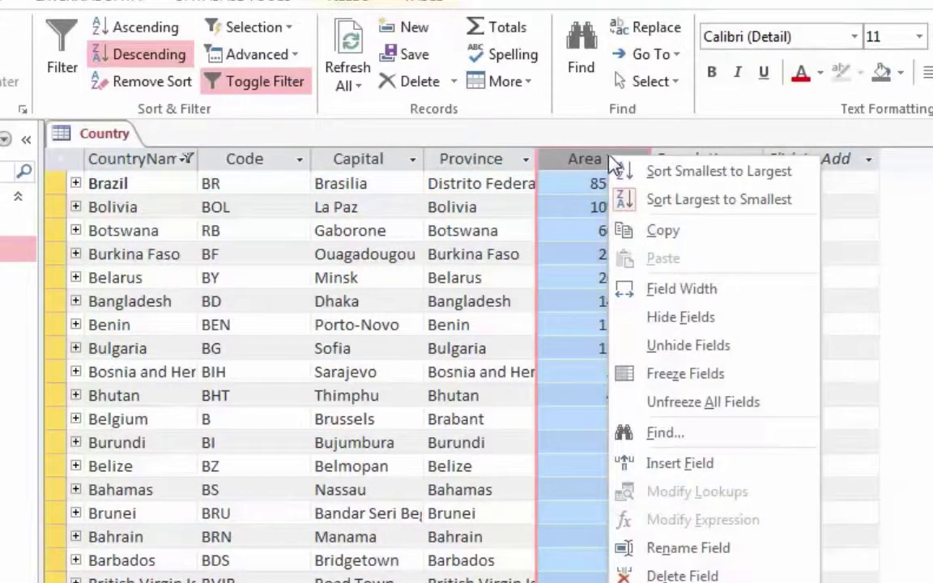
{"action": "left_click", "coordinate": [667, 208]}
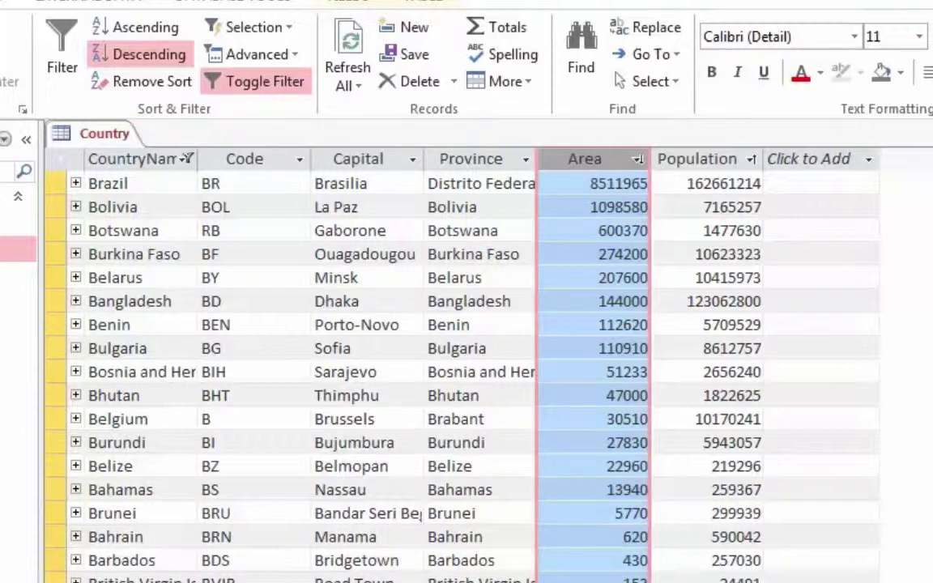
Step: Sort the filtered countries by Population from largest to smallest
{"action": "left_click", "coordinate": [715, 160]}
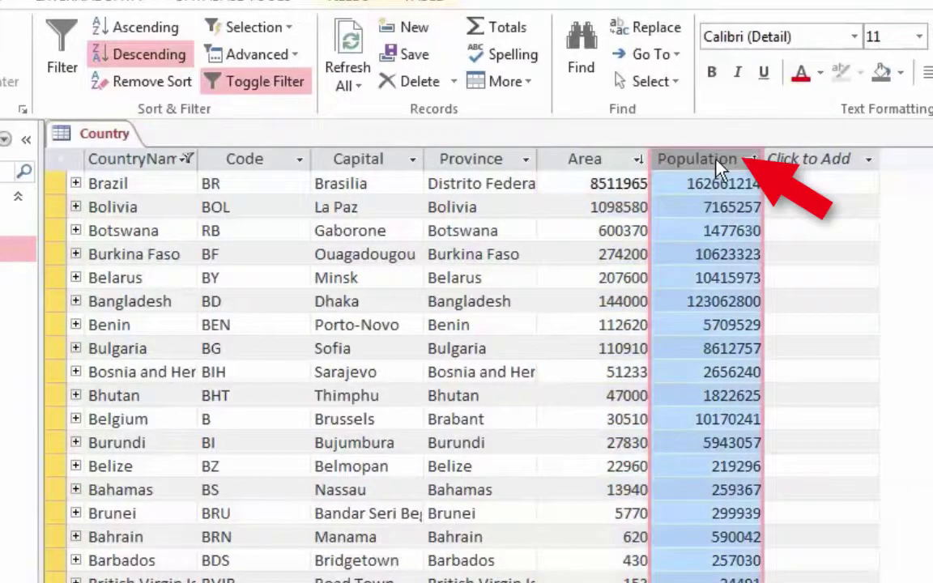
{"action": "right_click", "coordinate": [716, 161]}
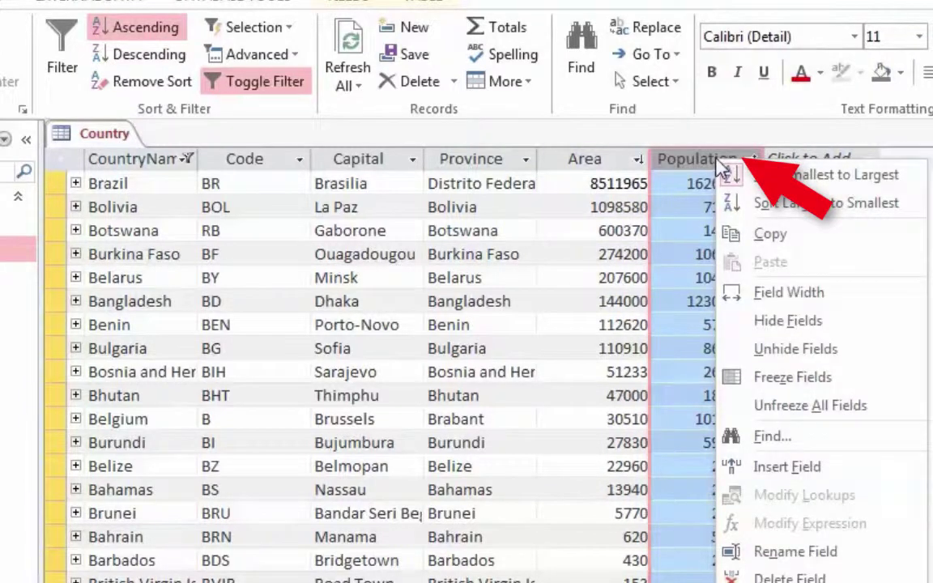
{"action": "left_click", "coordinate": [774, 204]}
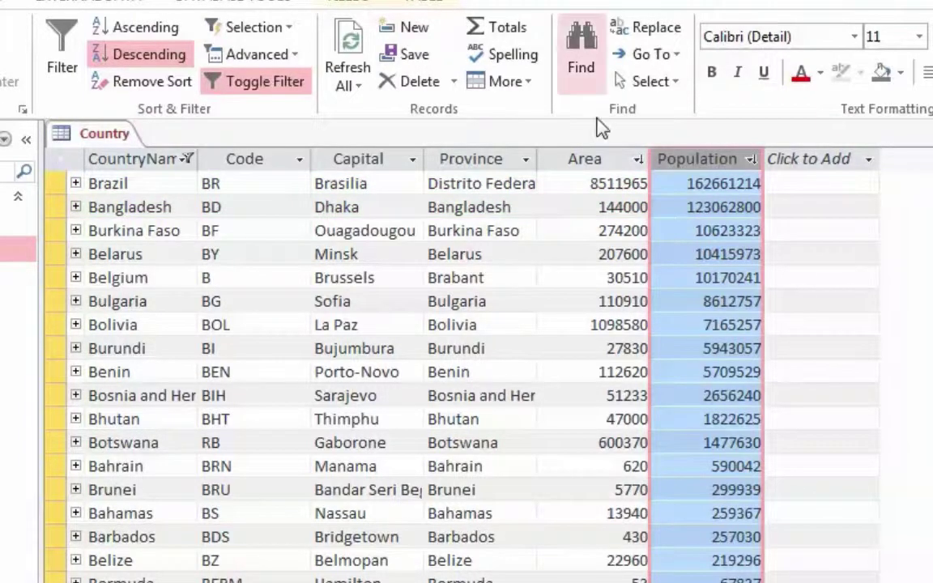
Step: Reapply the largest-to-smallest sort on Area and turn off the country name filter
{"action": "left_click", "coordinate": [601, 161]}
{"action": "right_click", "coordinate": [600, 167]}
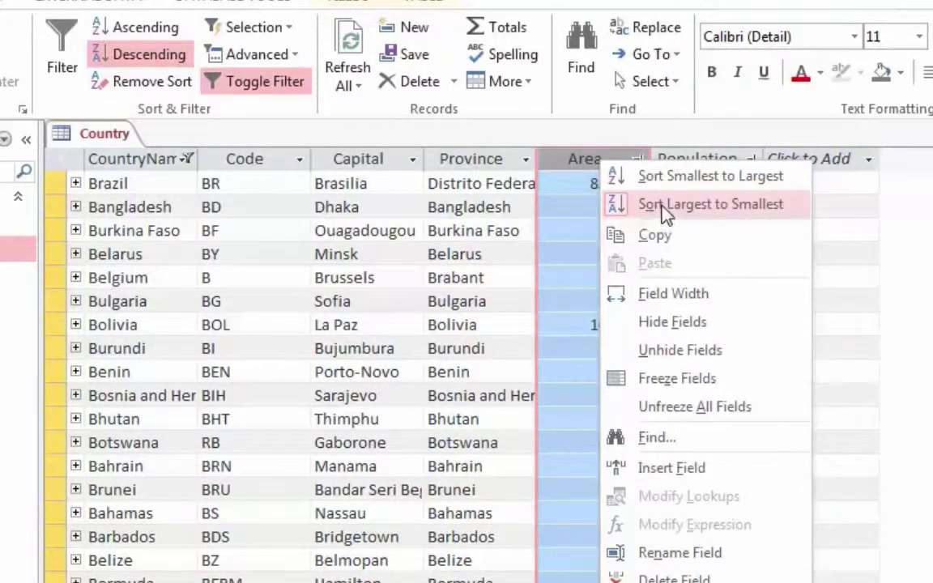
{"action": "left_click", "coordinate": [618, 202]}
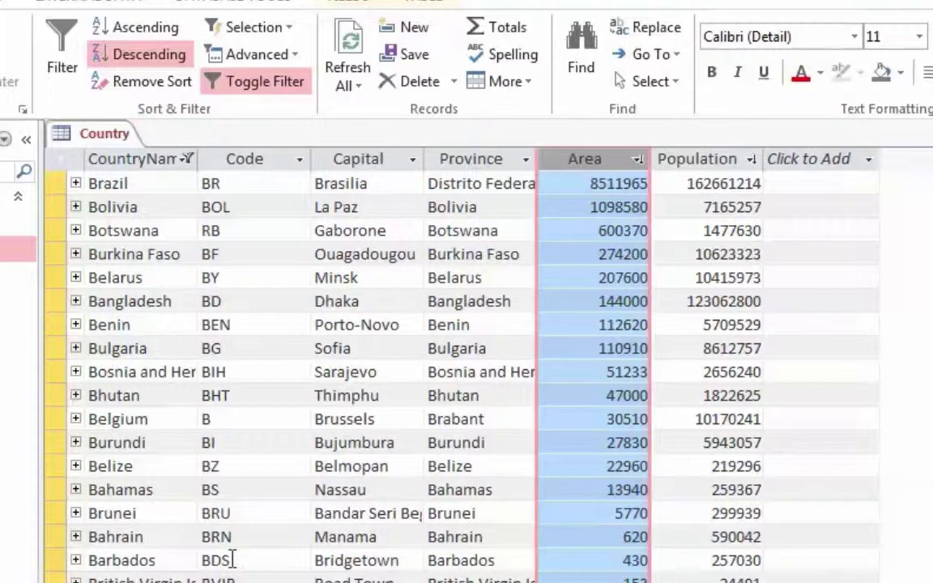
{"action": "left_click", "coordinate": [273, 84]}
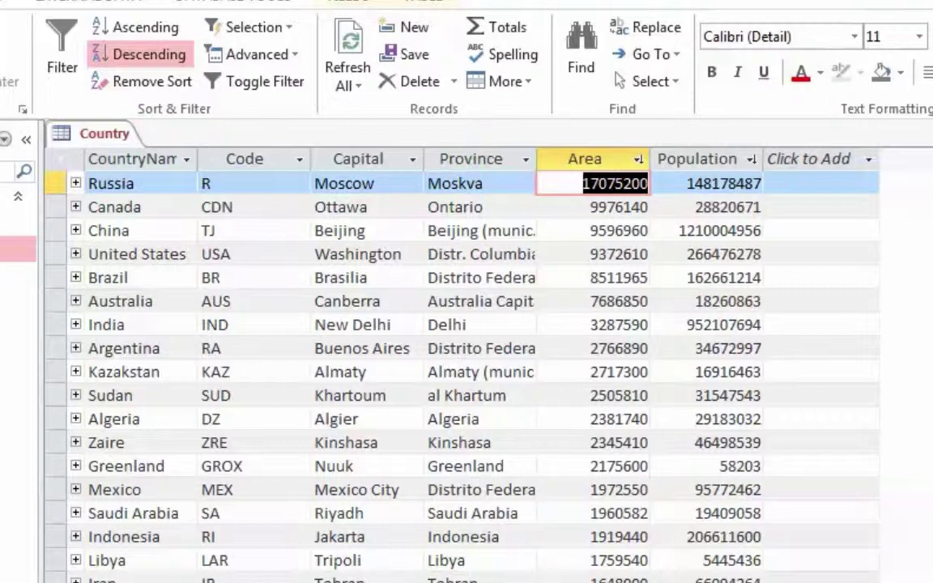
Step: Open the advanced filter/sort design for Country, enlarge its field list, and delete the Like "B*" criterion from CountryName
{"action": "left_click", "coordinate": [292, 56]}
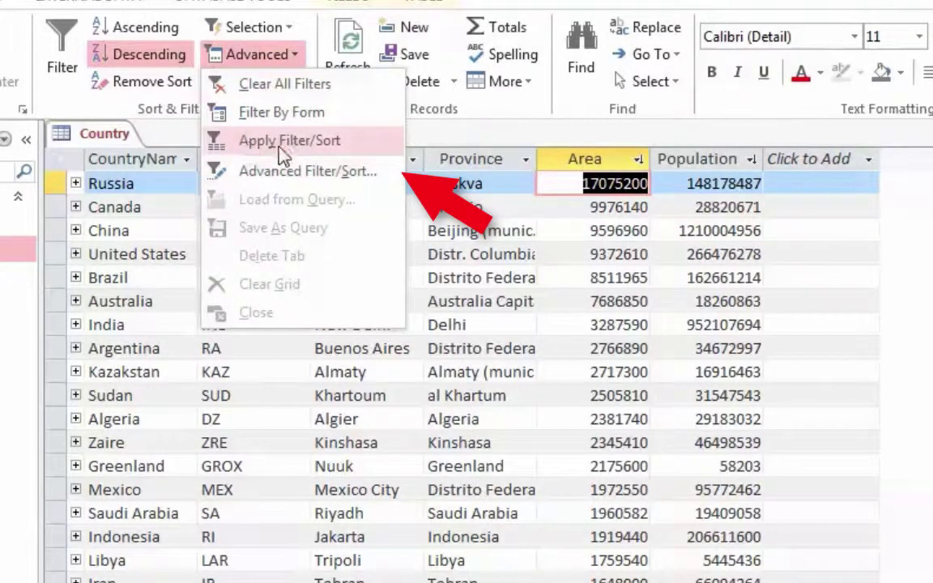
{"action": "left_click", "coordinate": [358, 179]}
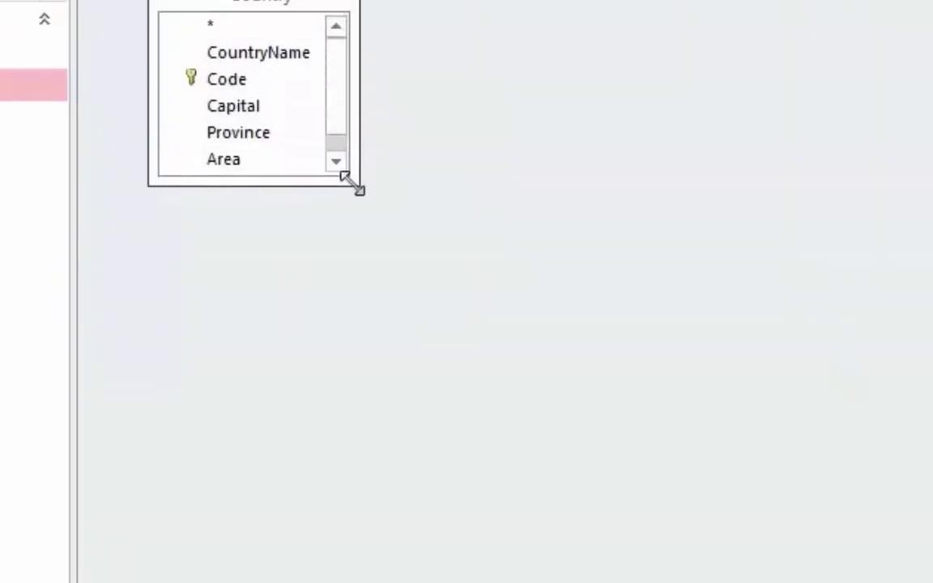
{"action": "left_click_drag", "start_coordinate": [358, 190], "coordinate": [386, 358]}
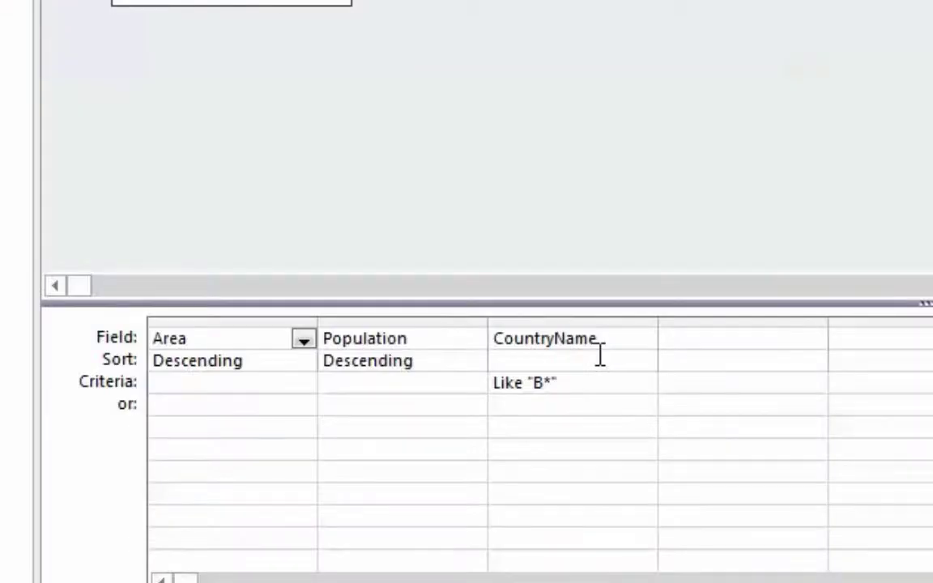
{"action": "left_click_drag", "start_coordinate": [589, 391], "coordinate": [432, 391]}
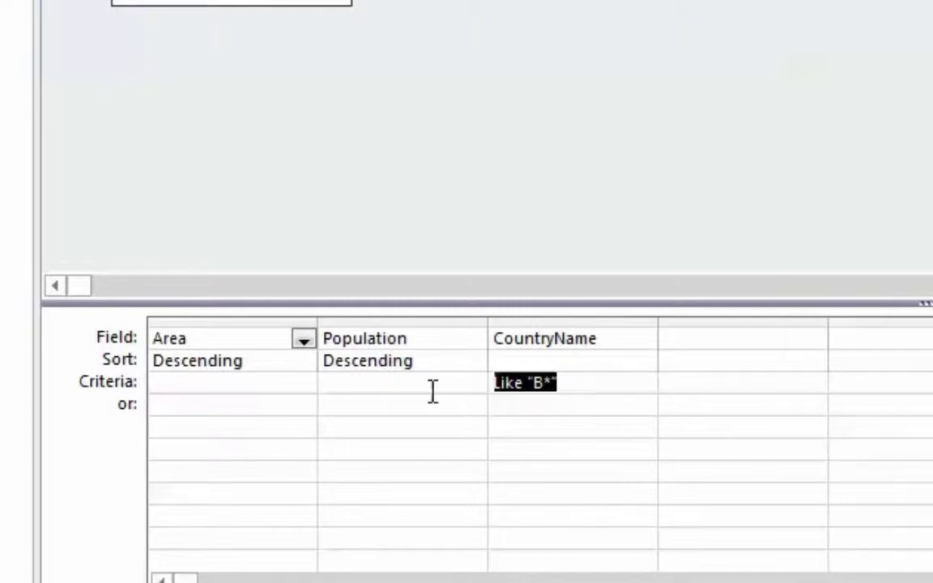
{"action": "key", "text": "Delete"}
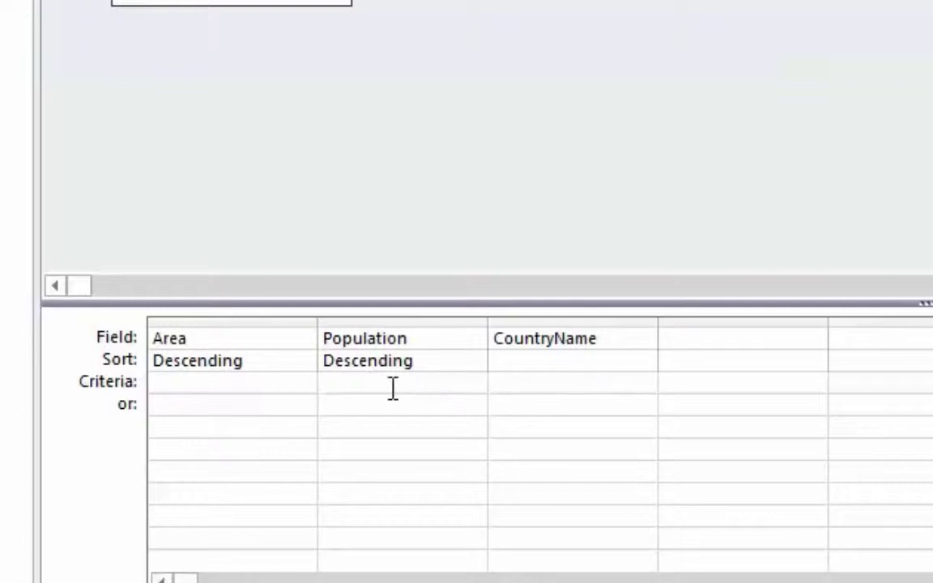
Step: Set the Population criterion to >100000000 and apply the filter
{"action": "left_click", "coordinate": [354, 384]}
{"action": "type", "text": ">100"}
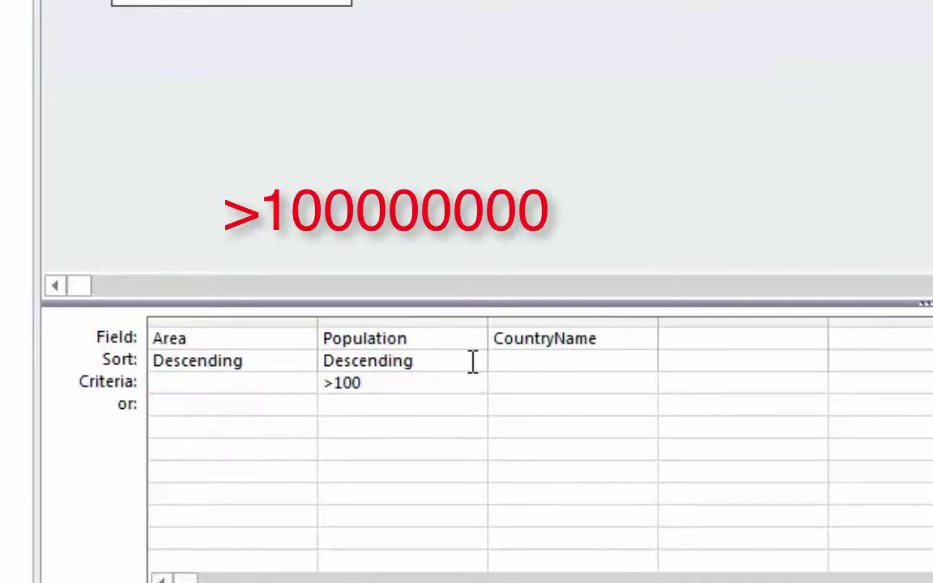
{"action": "type", "text": "000000"}
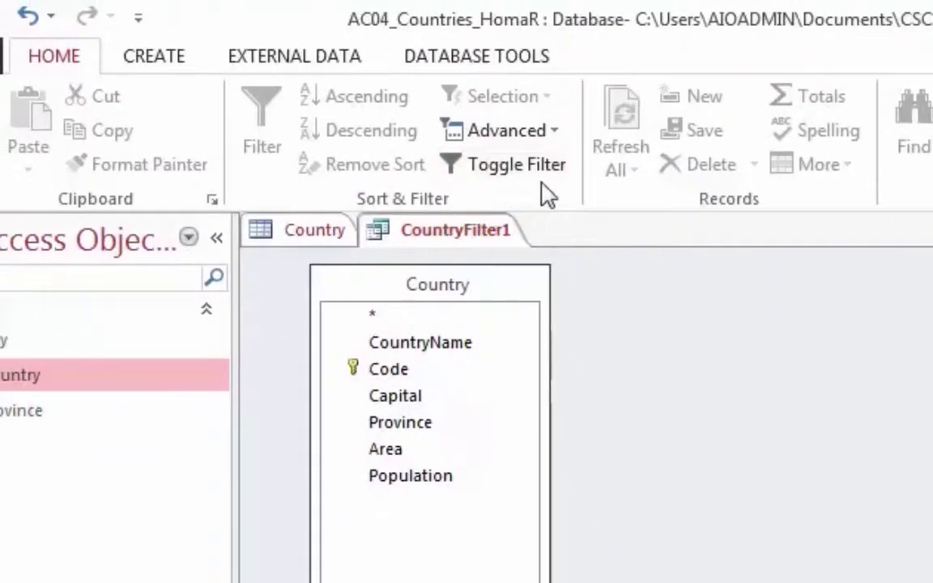
{"action": "left_click", "coordinate": [541, 171]}
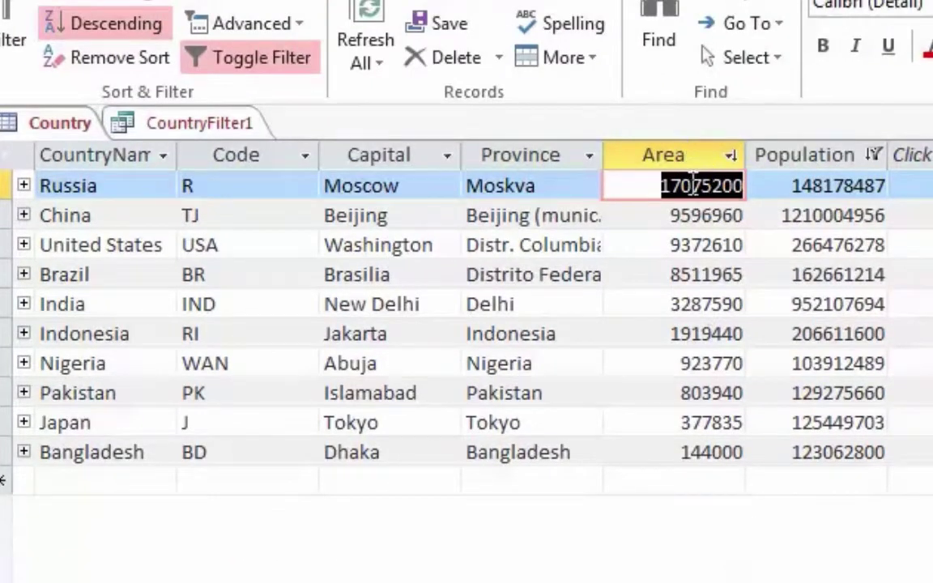
Step: Sort the countries with over 100000000 people by Area from largest to smallest
{"action": "left_click", "coordinate": [699, 160]}
{"action": "right_click", "coordinate": [702, 162]}
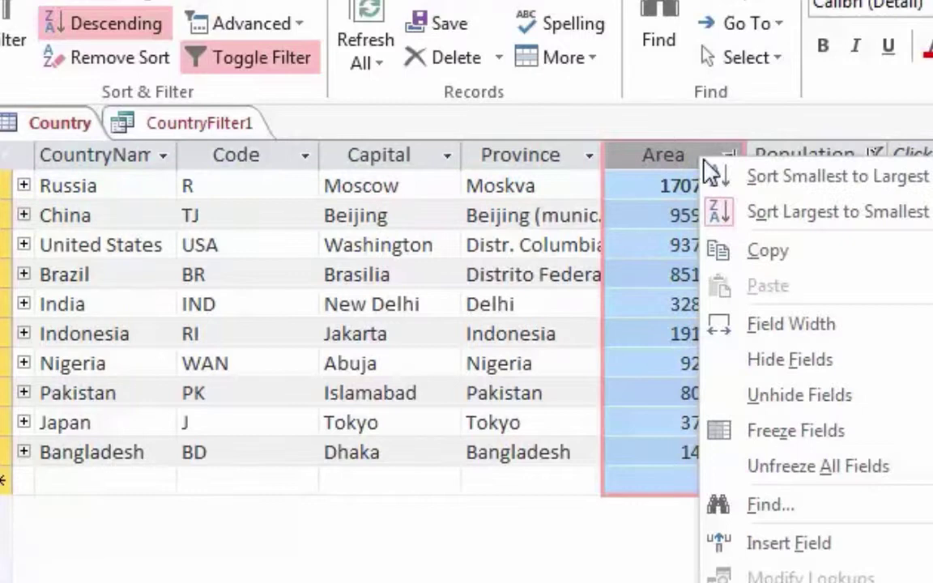
{"action": "left_click", "coordinate": [773, 213]}
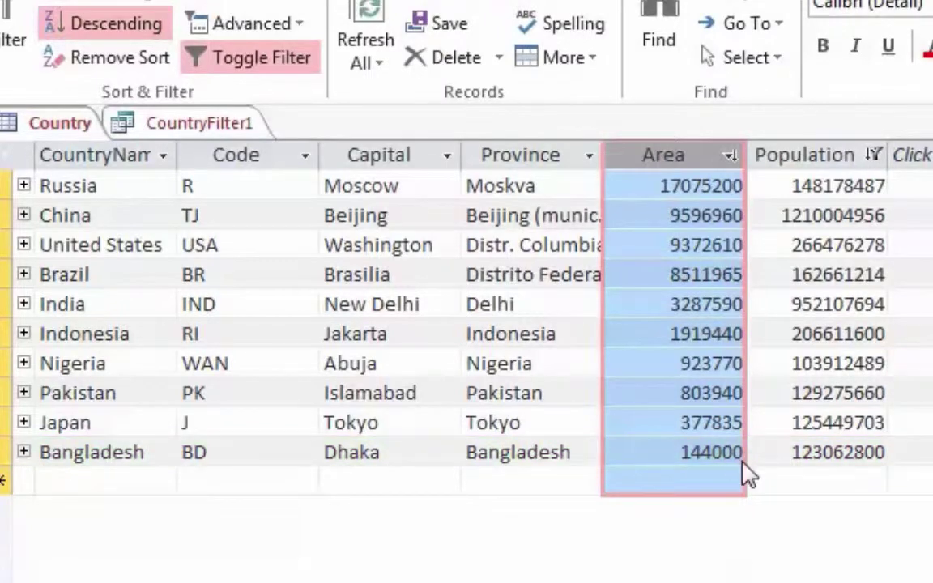
Step: Turn off the population filter and close the CountryFilter1 design
{"action": "left_click", "coordinate": [269, 61]}
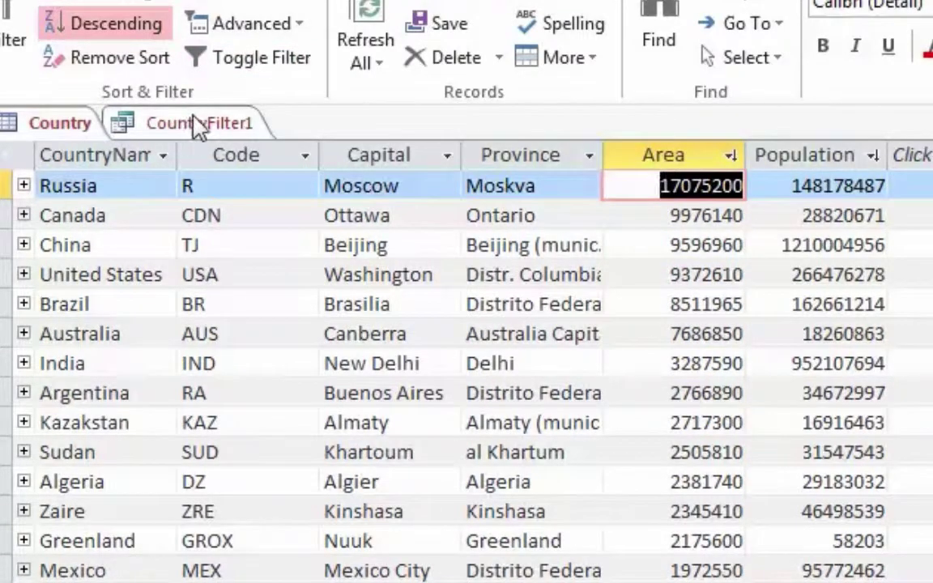
{"action": "right_click", "coordinate": [215, 129]}
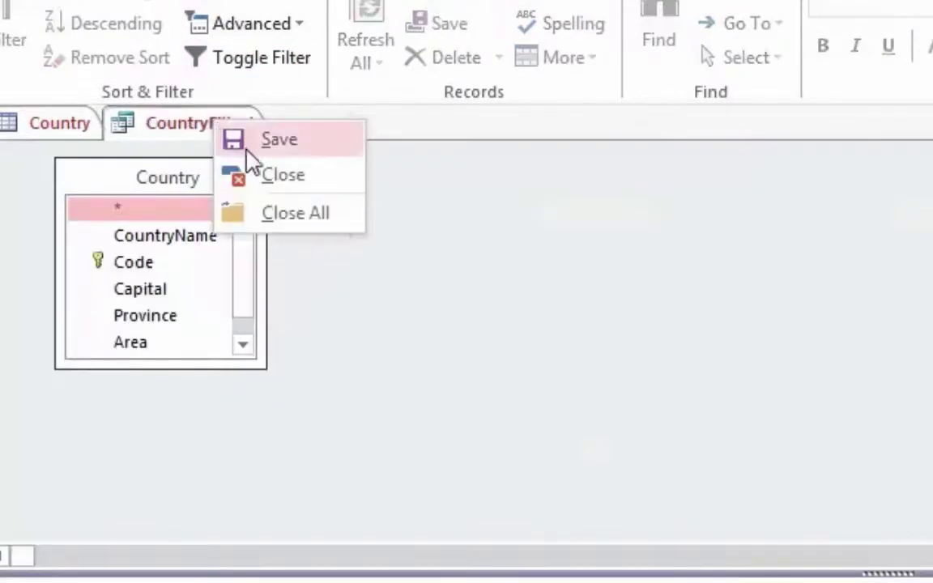
{"action": "left_click", "coordinate": [259, 177]}
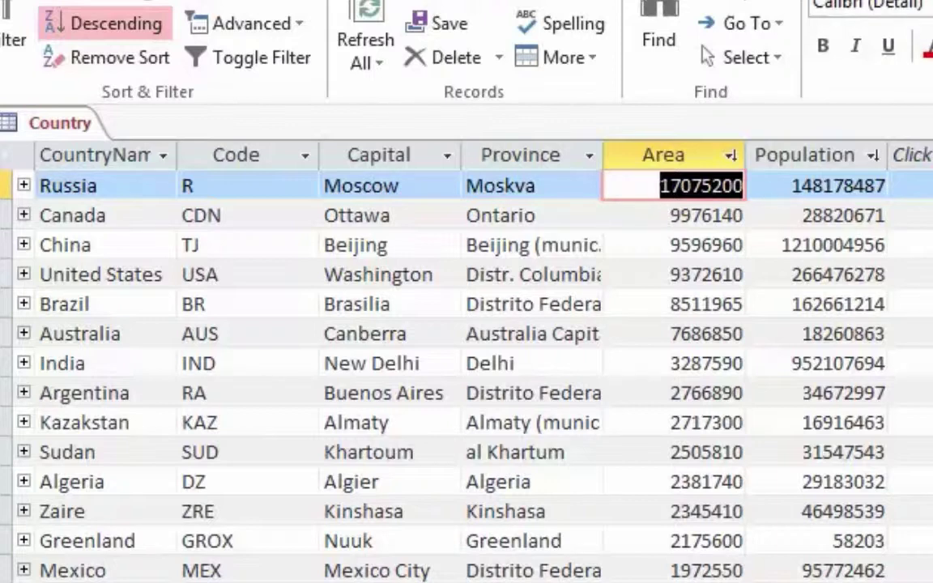
Step: Reopen the advanced filter/sort design for the Country table and add the CountryName field to the grid
{"action": "left_click", "coordinate": [258, 25]}
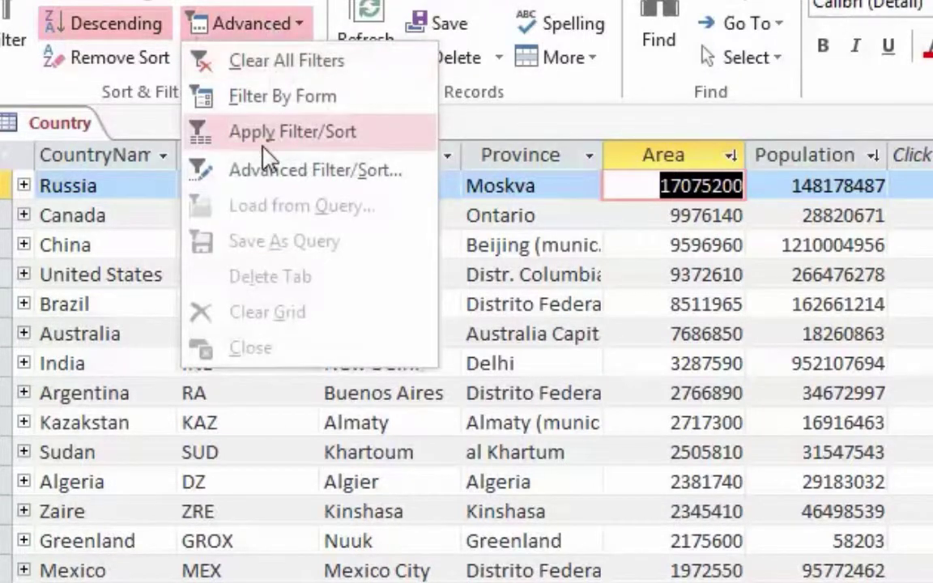
{"action": "left_click", "coordinate": [271, 170]}
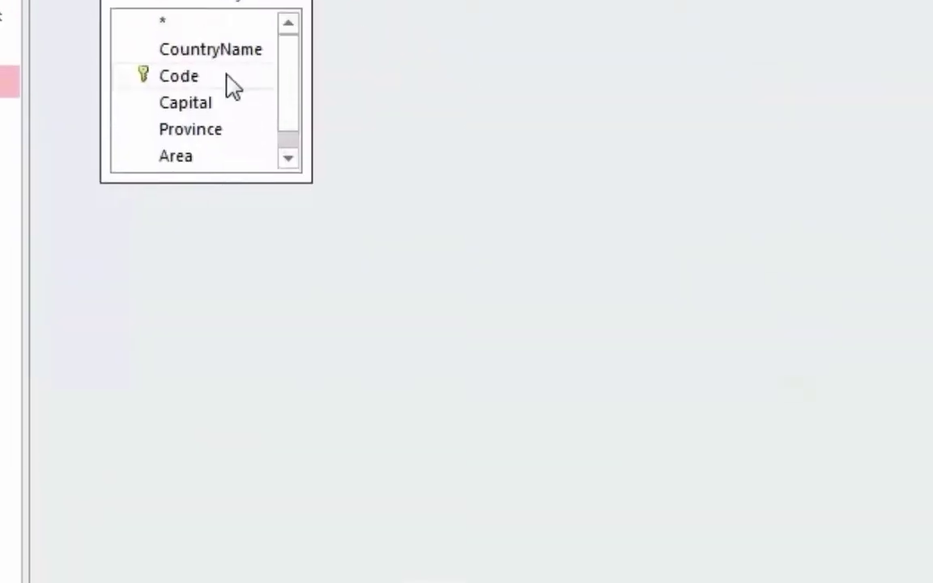
{"action": "double_click", "coordinate": [215, 52]}
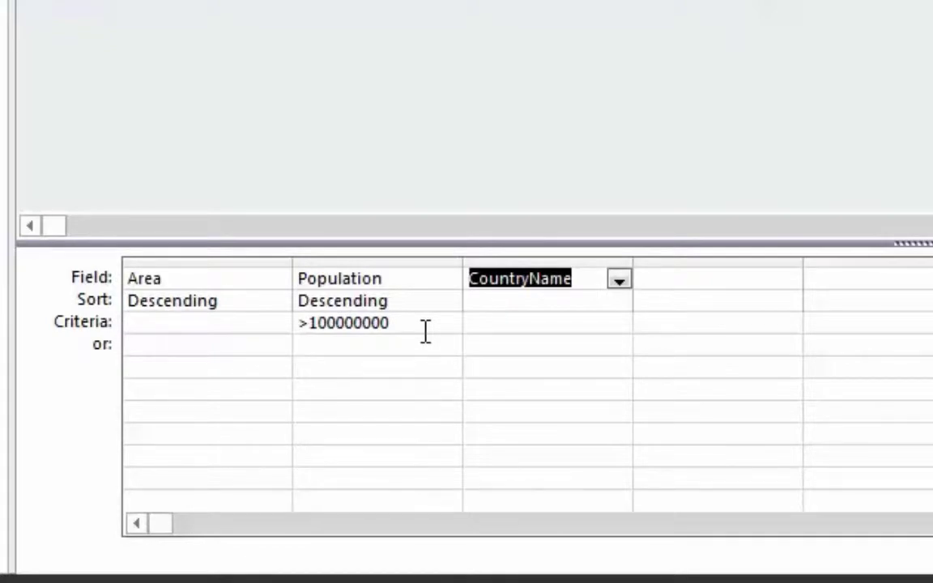
Step: Change the Population criterion to <10000 and apply the filter
{"action": "left_click", "coordinate": [426, 330]}
{"action": "key", "text": "shift+Home"}
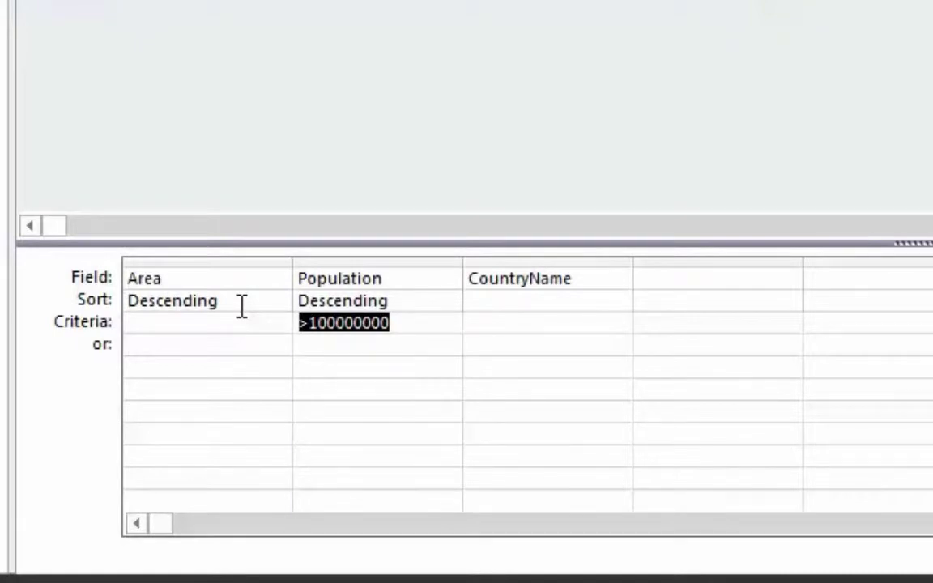
{"action": "type", "text": "<"}
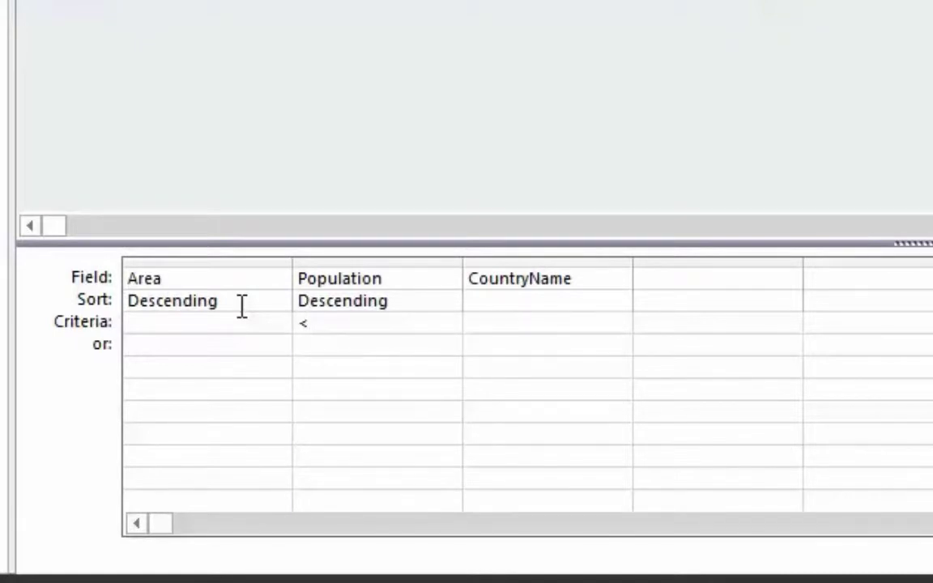
{"action": "type", "text": "10000"}
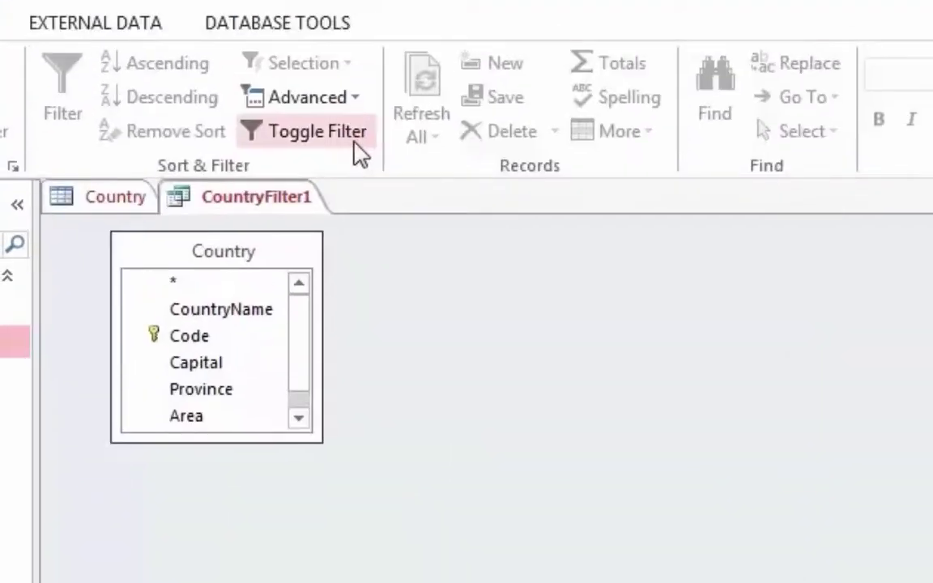
{"action": "left_click", "coordinate": [360, 153]}
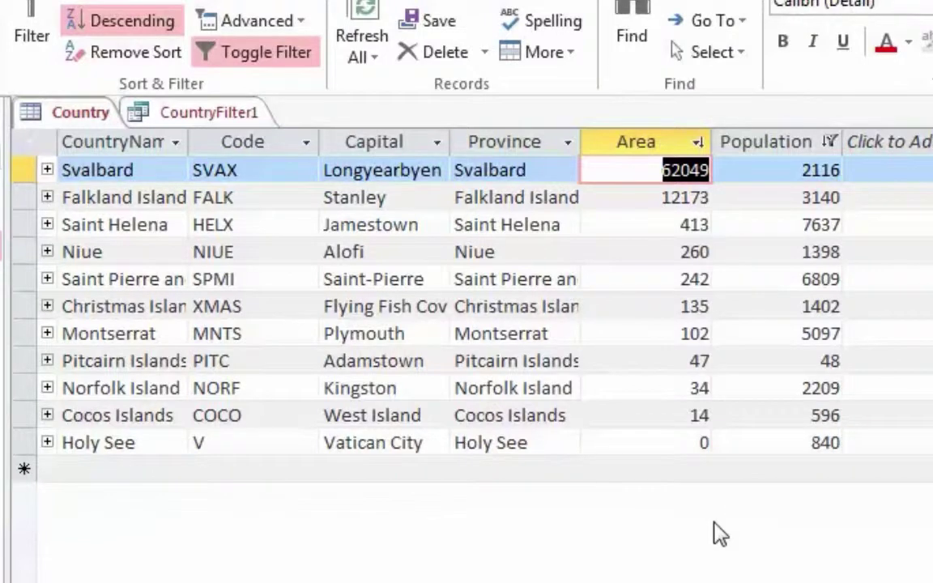
Step: Turn off the <10000 population filter and close the CountryFilter1 design
{"action": "left_click", "coordinate": [275, 57]}
{"action": "left_click", "coordinate": [227, 117]}
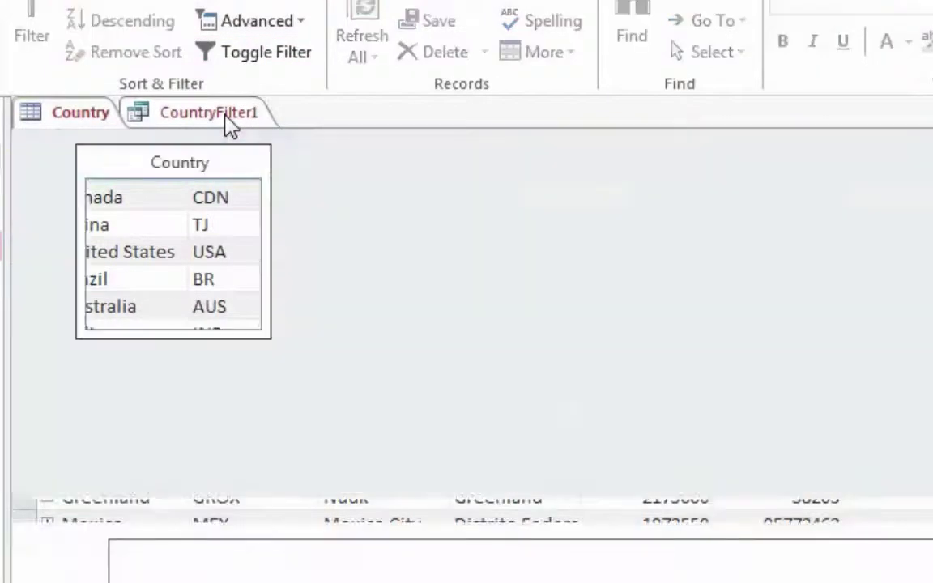
{"action": "right_click", "coordinate": [228, 120]}
{"action": "left_click", "coordinate": [288, 167]}
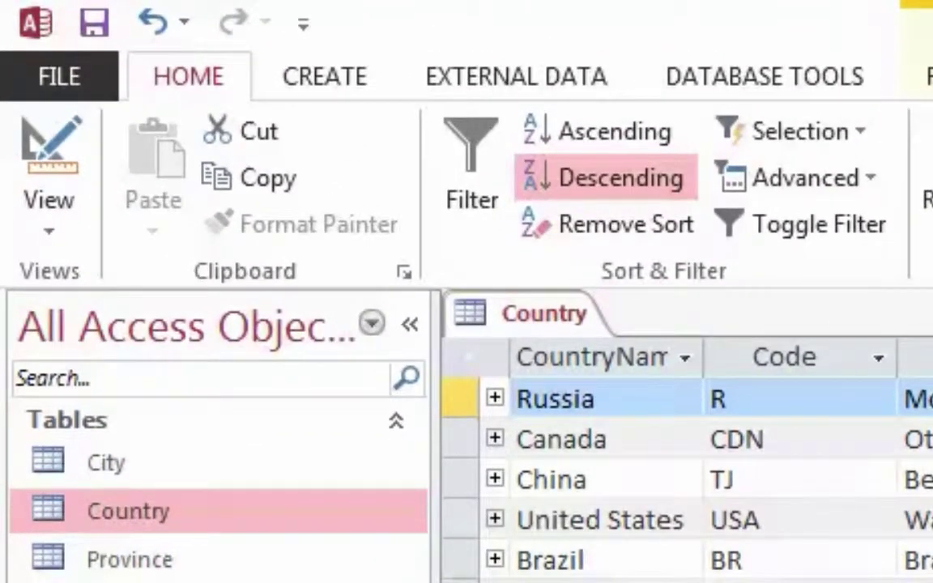
Step: Create a new query in Design view and add the Country table to it
{"action": "left_click", "coordinate": [339, 86]}
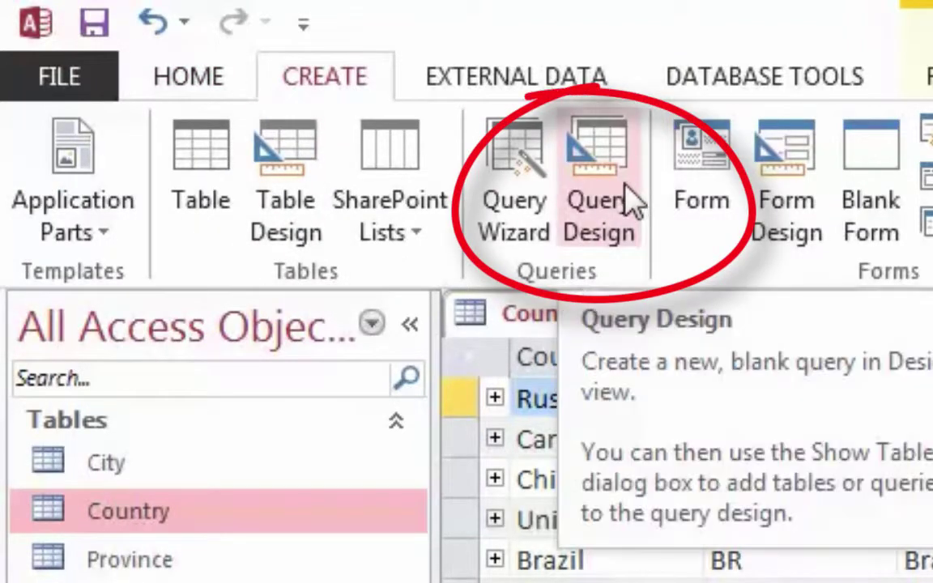
{"action": "left_click", "coordinate": [622, 198]}
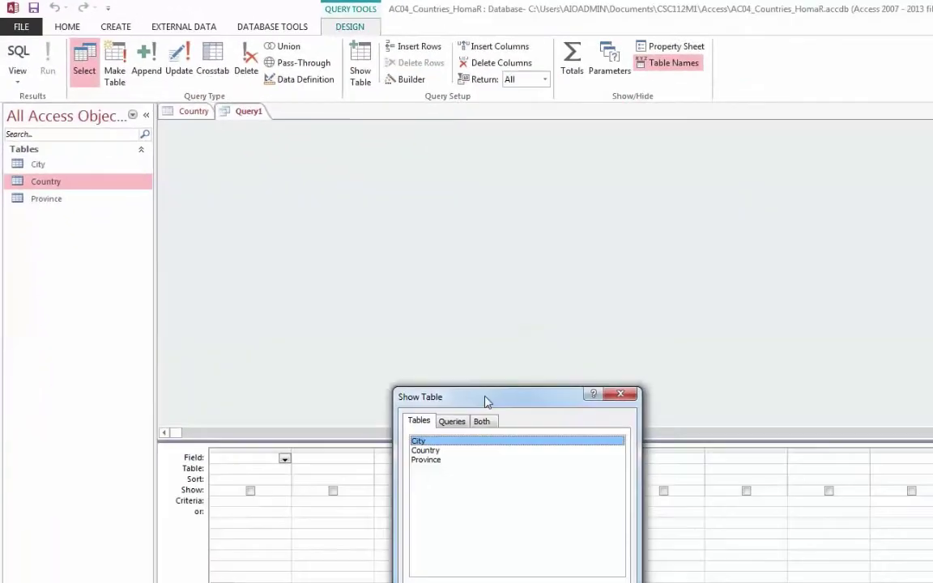
{"action": "left_click_drag", "start_coordinate": [487, 403], "coordinate": [420, 170]}
{"action": "left_click_drag", "start_coordinate": [538, 191], "coordinate": [553, 189]}
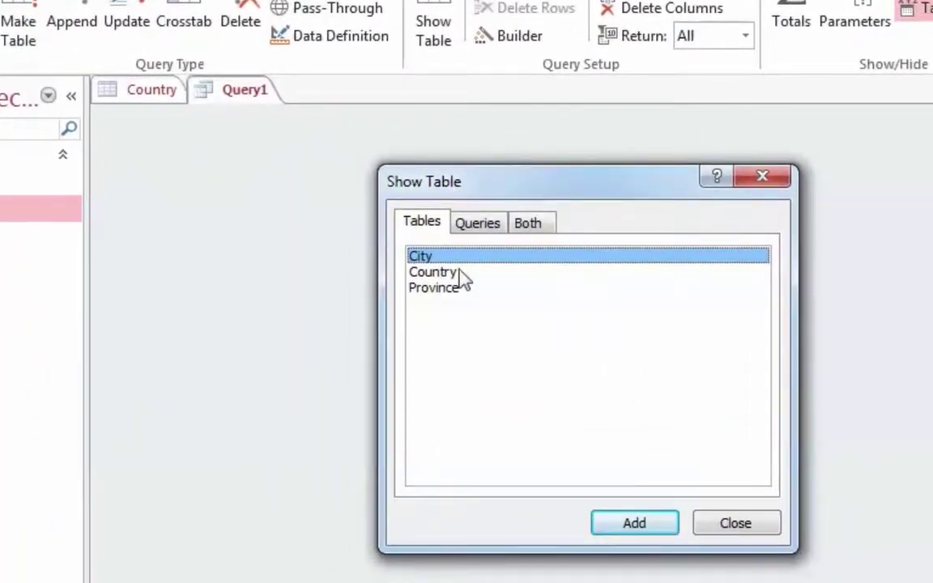
{"action": "left_click", "coordinate": [413, 273]}
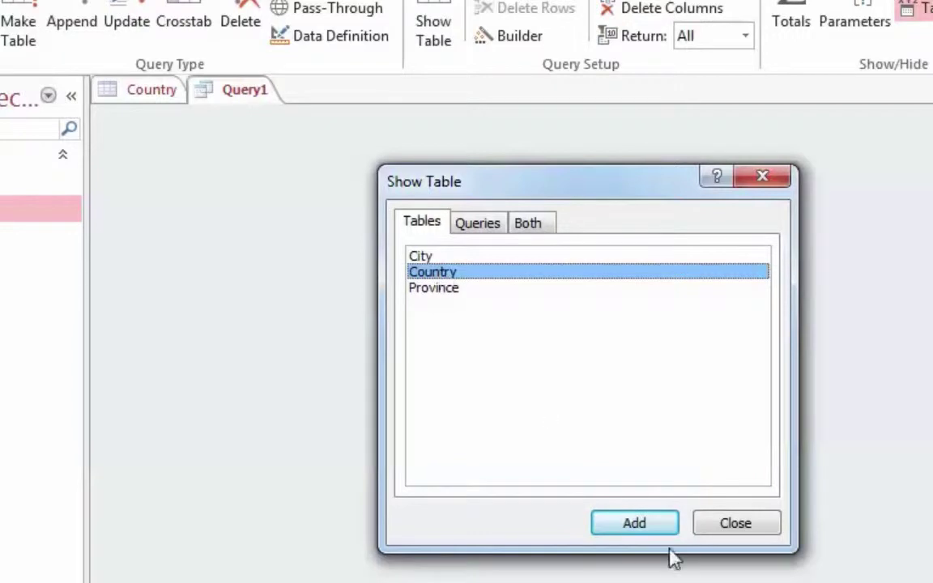
{"action": "left_click", "coordinate": [652, 525]}
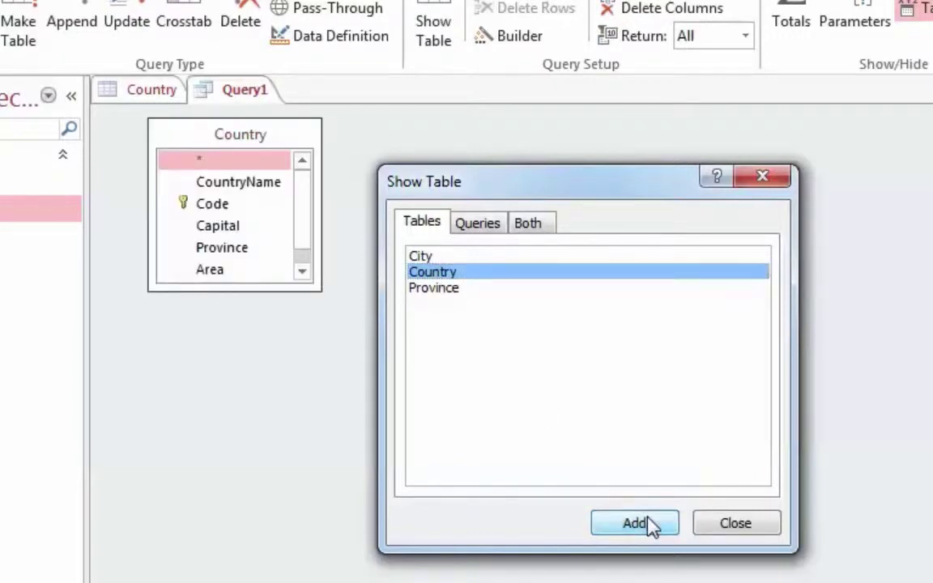
{"action": "left_click", "coordinate": [758, 529]}
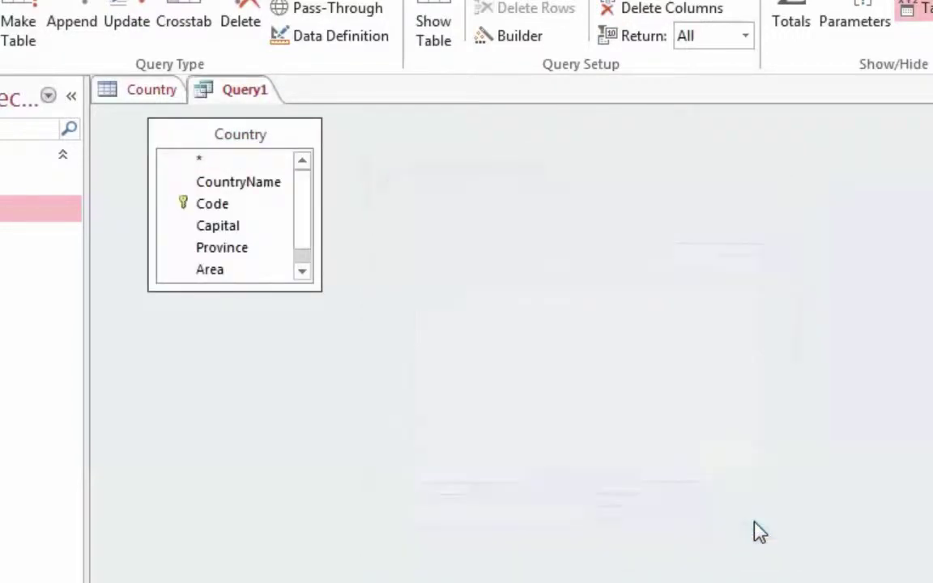
Step: Enlarge the Country field list and add the CountryName, Area and Population fields to the query grid
{"action": "left_click_drag", "start_coordinate": [319, 288], "coordinate": [337, 386]}
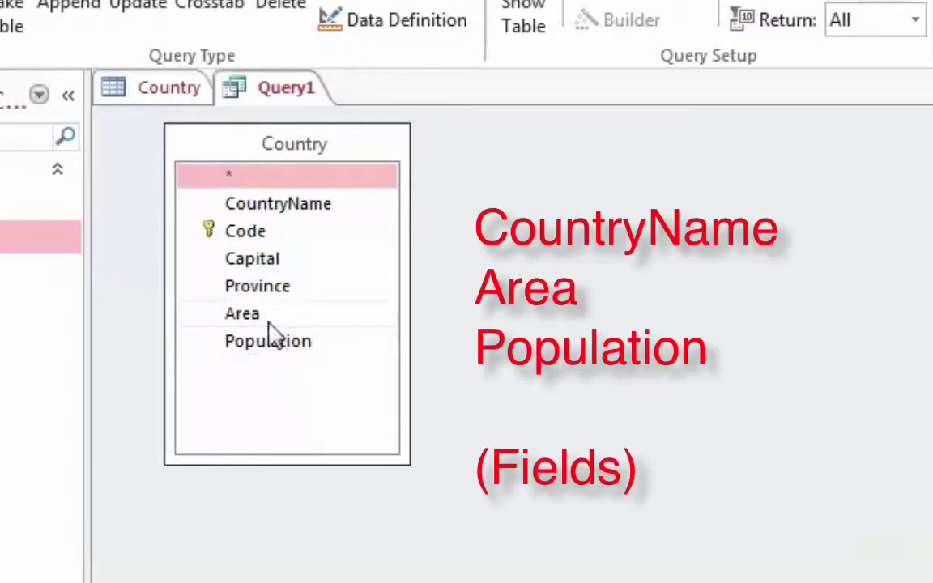
{"action": "left_click", "coordinate": [294, 207]}
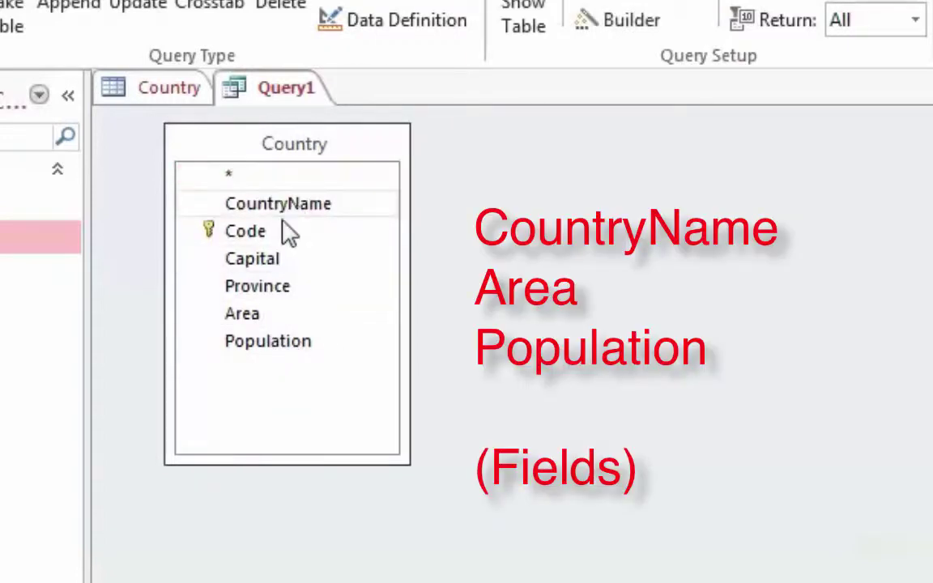
{"action": "double_click", "coordinate": [248, 314]}
{"action": "double_click", "coordinate": [253, 344]}
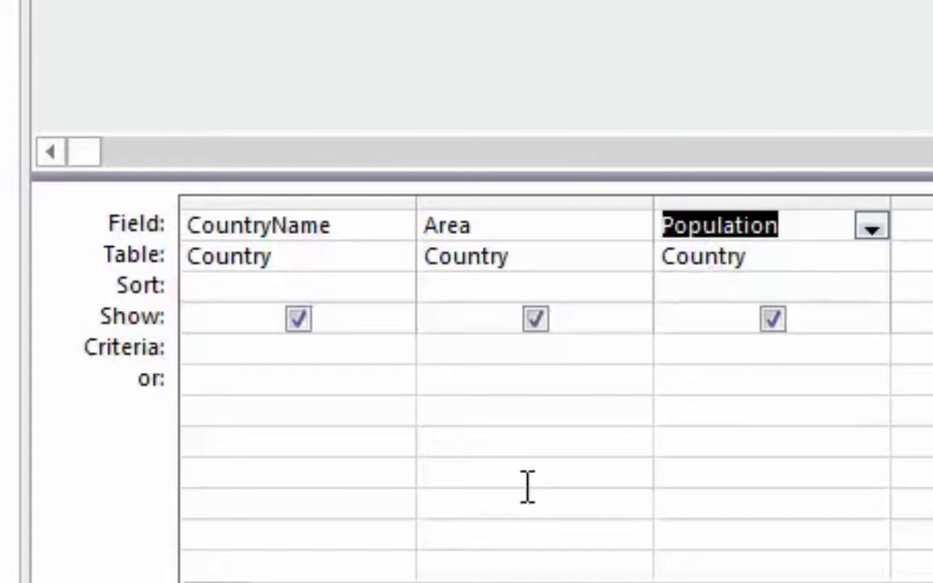
Step: Set the Area criterion to >=1000000 and run the query
{"action": "left_click", "coordinate": [491, 347]}
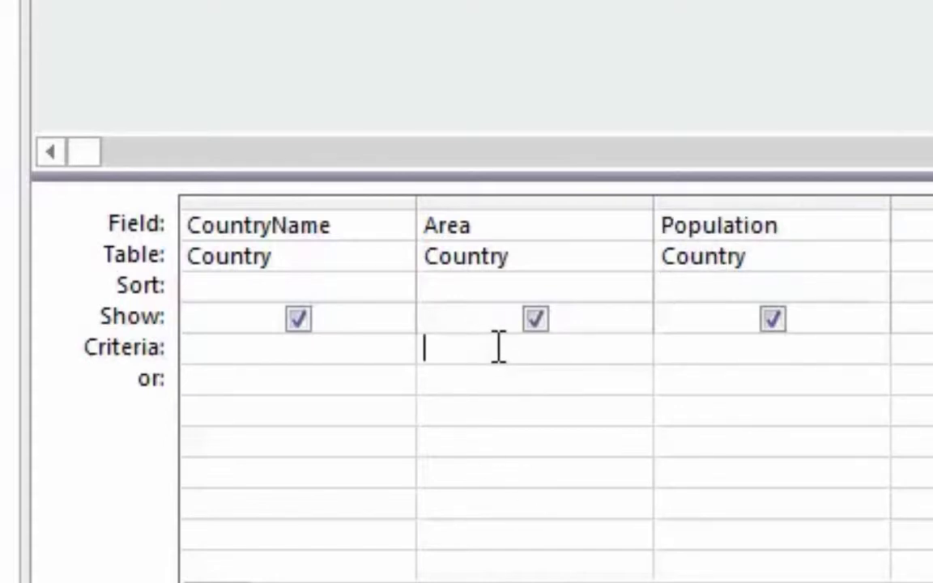
{"action": "type", "text": ">=1"}
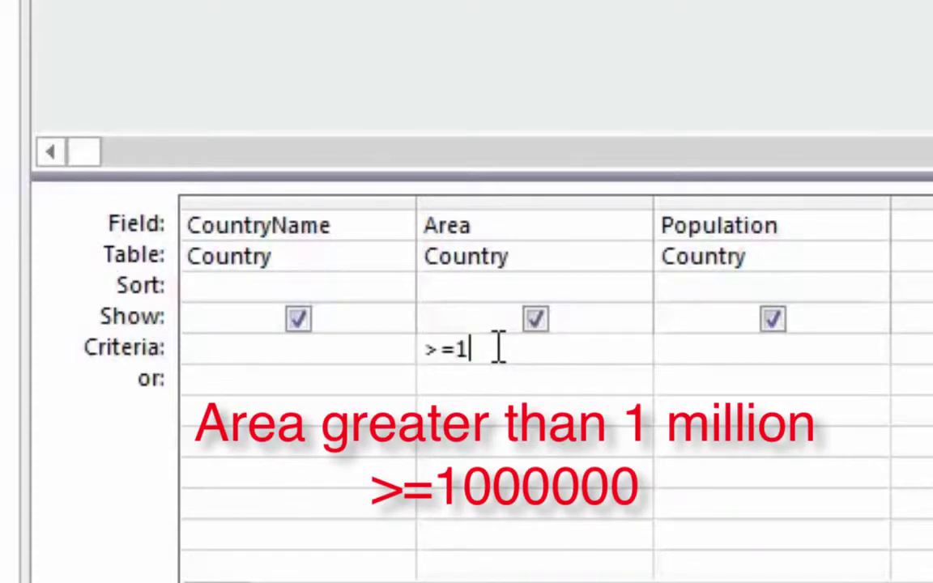
{"action": "type", "text": "000000"}
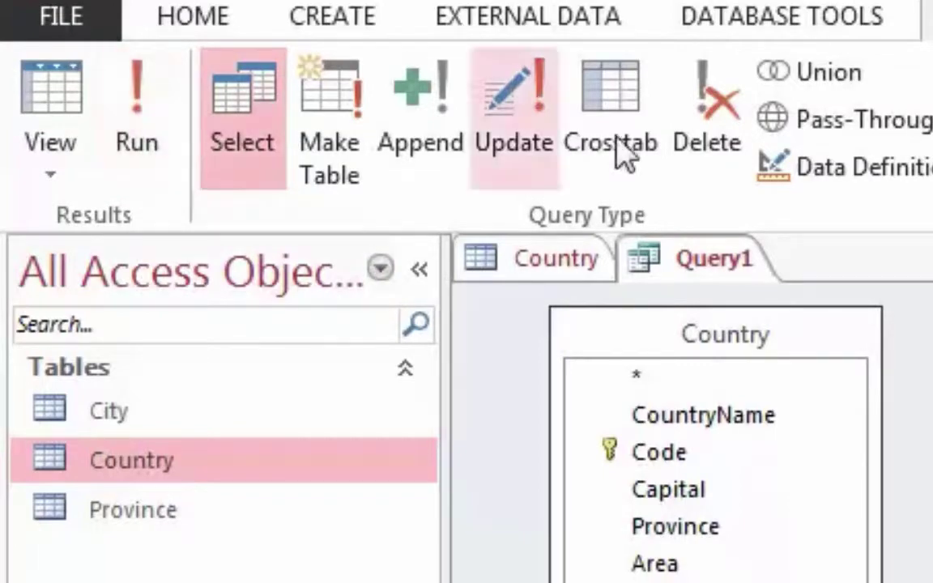
{"action": "left_click", "coordinate": [143, 101]}
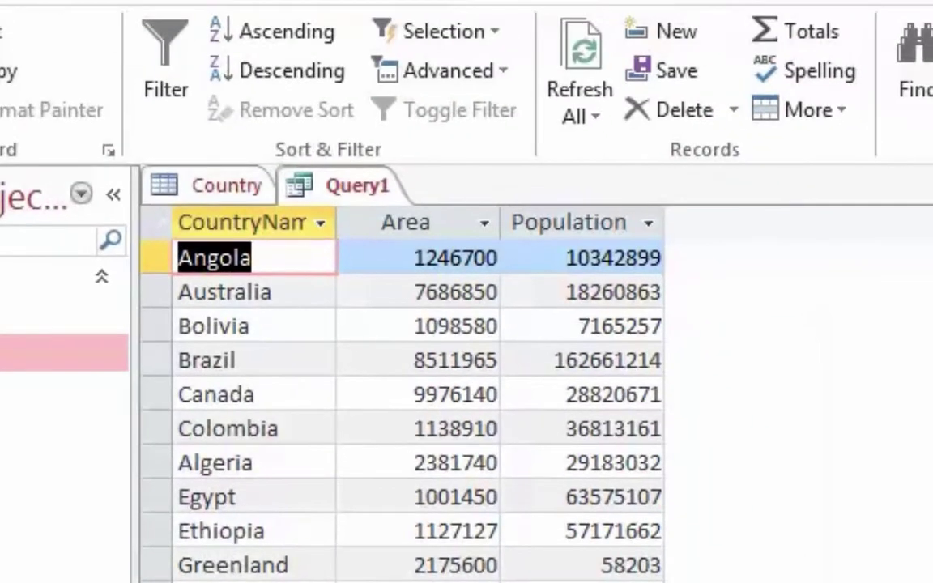
Step: Sort the query results by Area from largest to smallest and select the first five records
{"action": "left_click", "coordinate": [444, 227]}
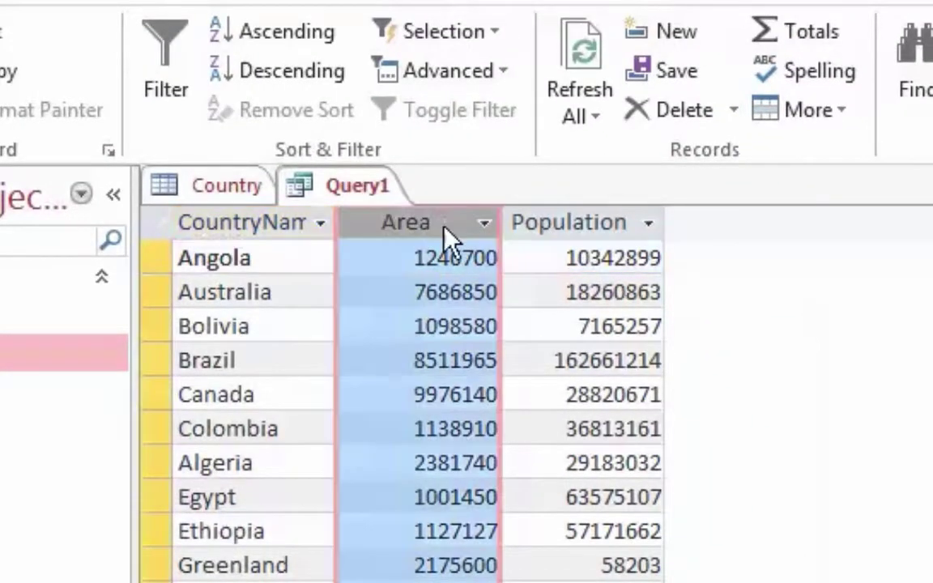
{"action": "right_click", "coordinate": [446, 231]}
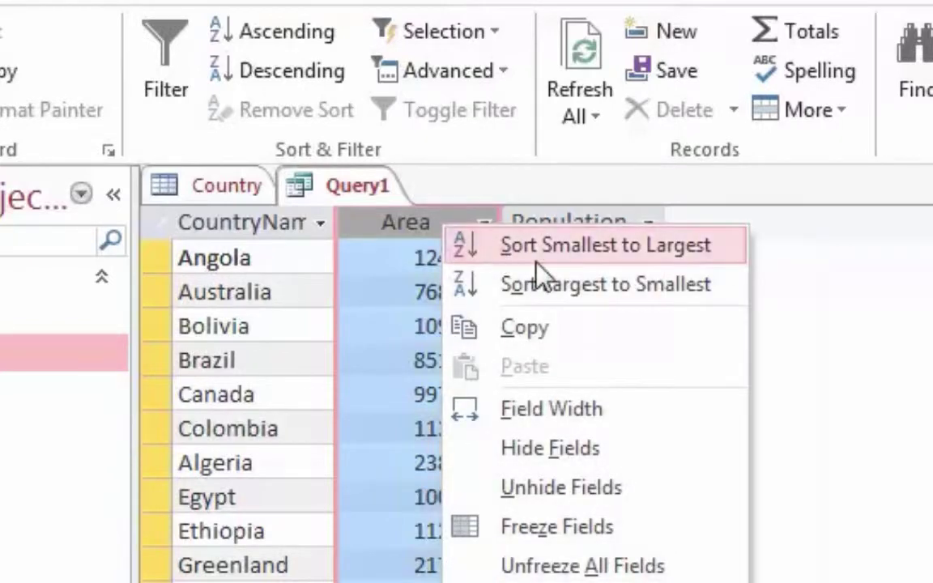
{"action": "left_click", "coordinate": [556, 284]}
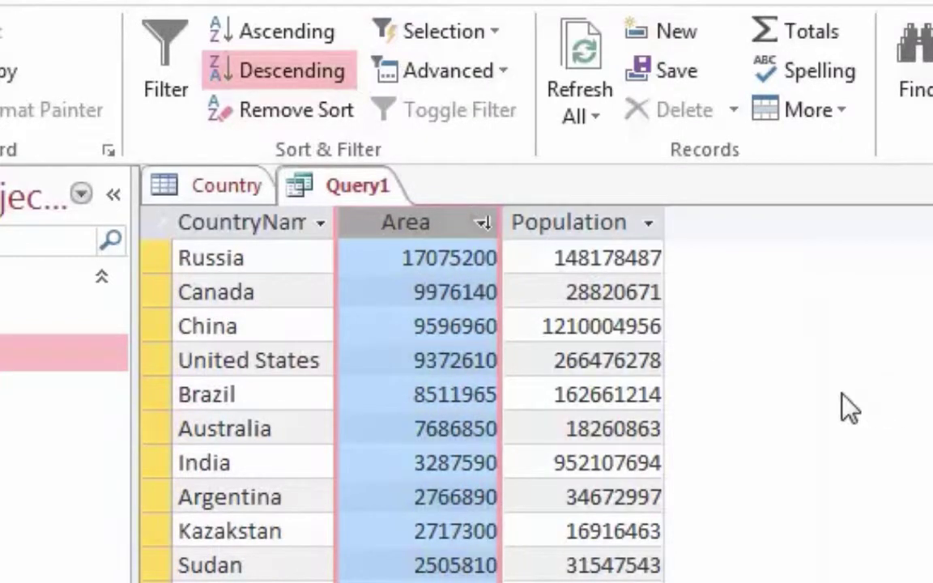
{"action": "left_click_drag", "start_coordinate": [153, 258], "coordinate": [130, 402]}
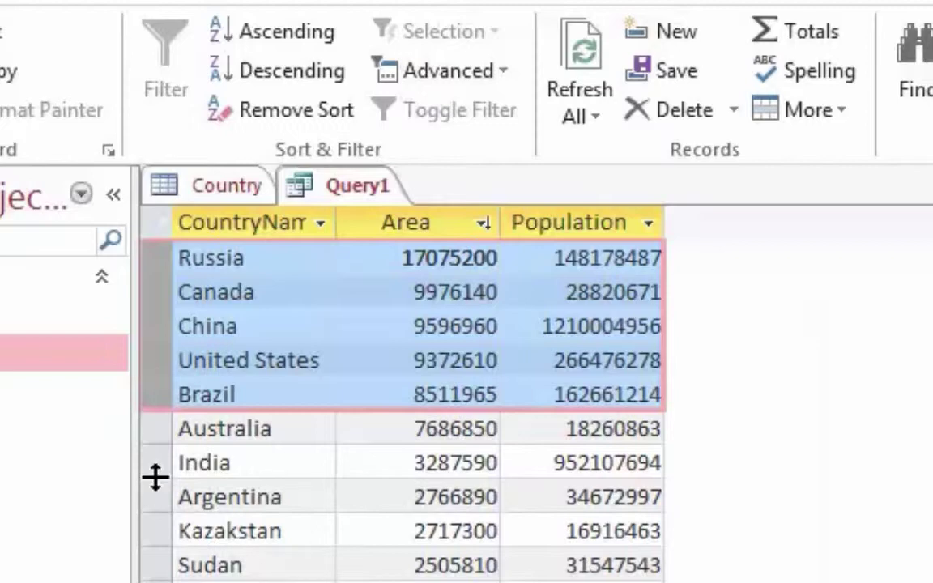
Step: Sort the query results by Population from smallest to largest
{"action": "left_click", "coordinate": [590, 219]}
{"action": "right_click", "coordinate": [588, 214]}
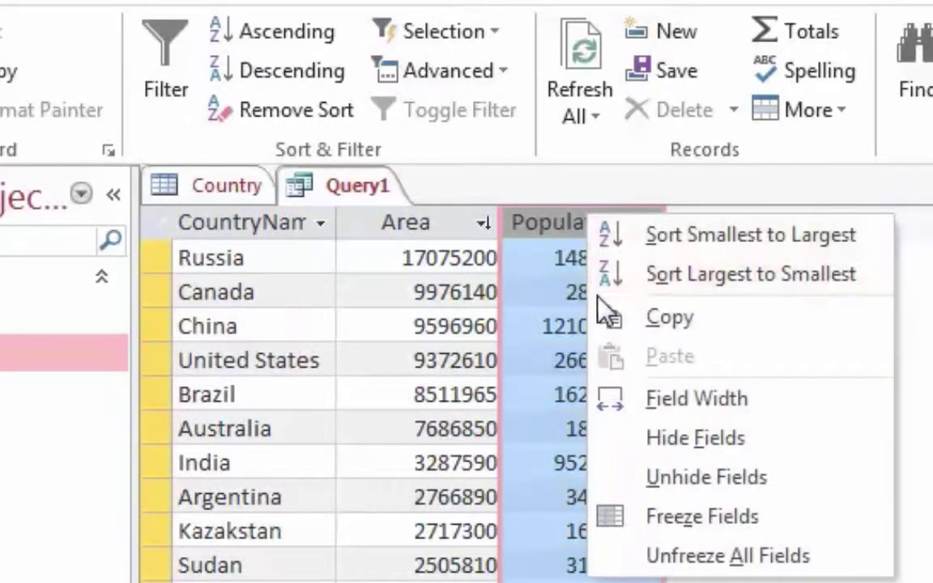
{"action": "left_click", "coordinate": [742, 243]}
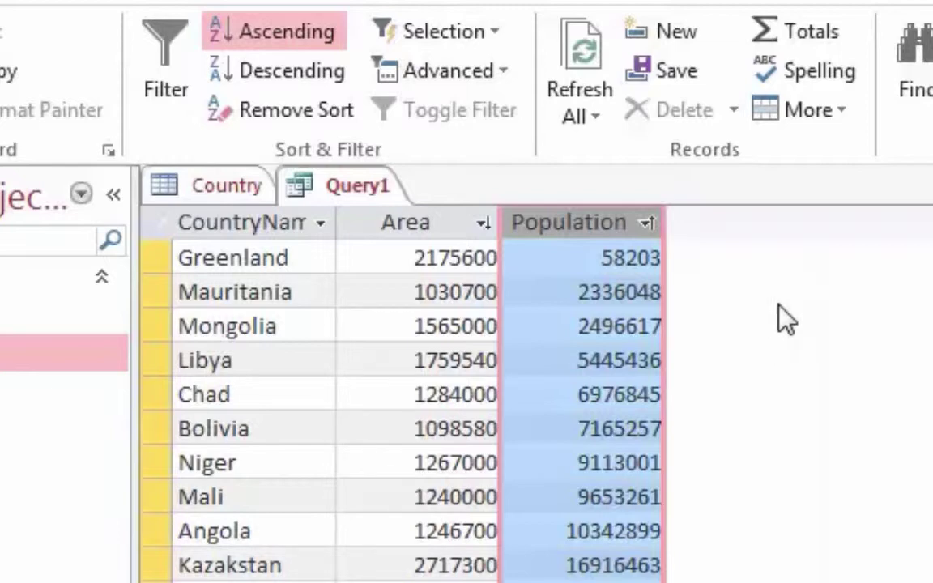
Step: Save the query under the name LargestCountries
{"action": "right_click", "coordinate": [357, 184]}
{"action": "left_click", "coordinate": [423, 204]}
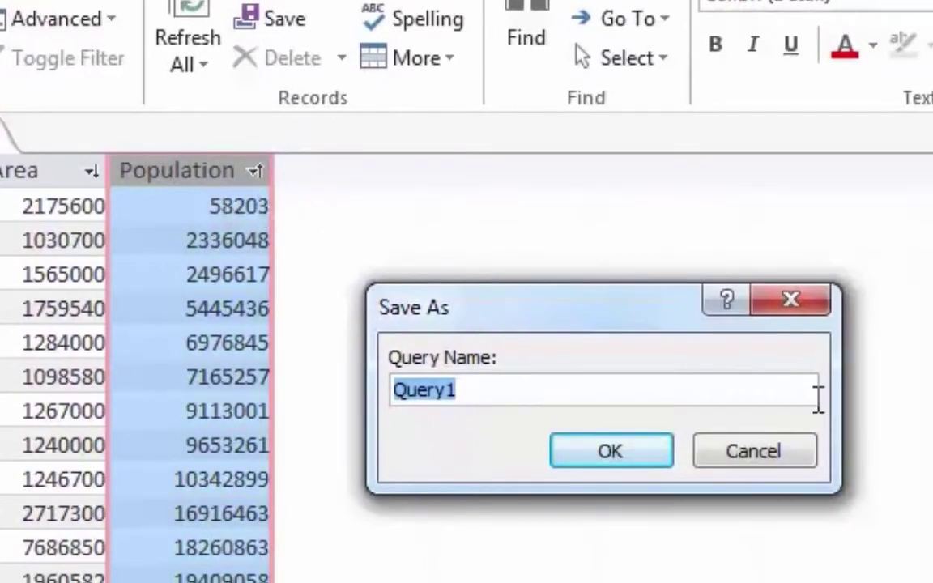
{"action": "type", "text": "Largest"}
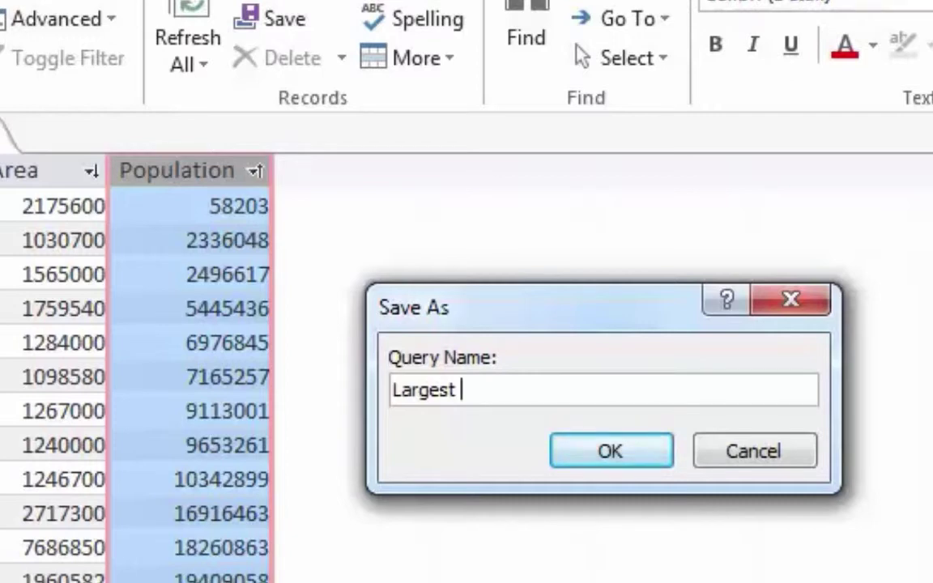
{"action": "key", "text": "BackSpace"}
{"action": "type", "text": "Countries"}
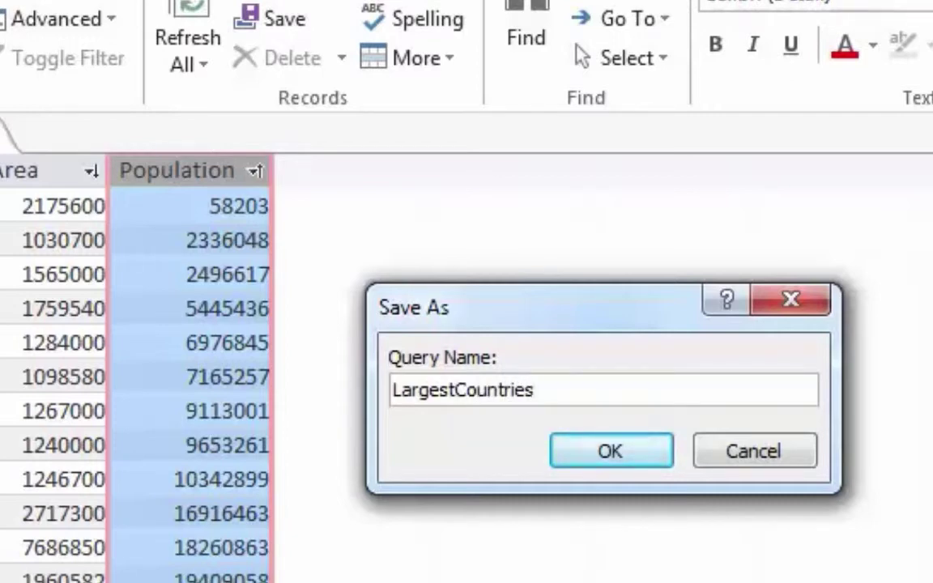
{"action": "left_click", "coordinate": [608, 451]}
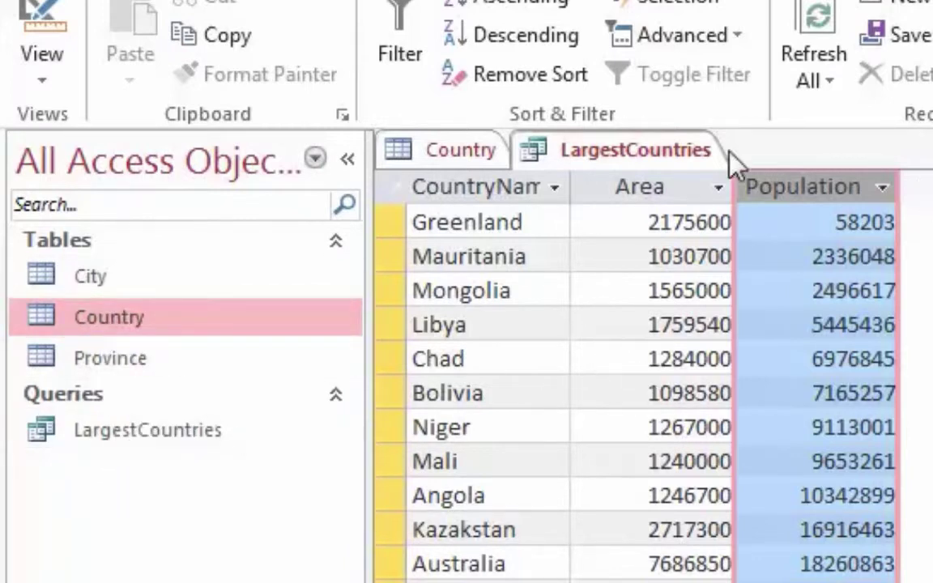
Step: Close the LargestCountries query and the Country table, saving the table's design changes
{"action": "right_click", "coordinate": [650, 148]}
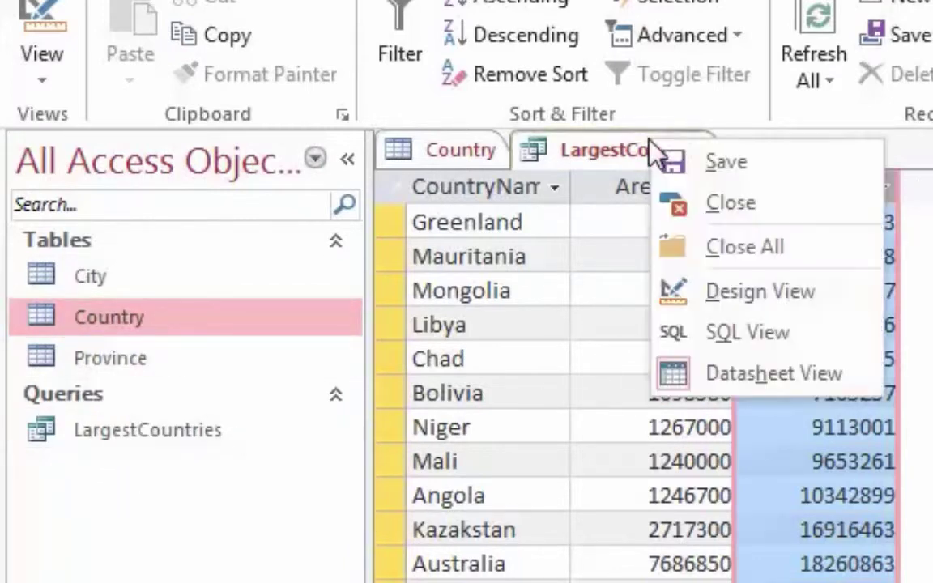
{"action": "left_click", "coordinate": [685, 207]}
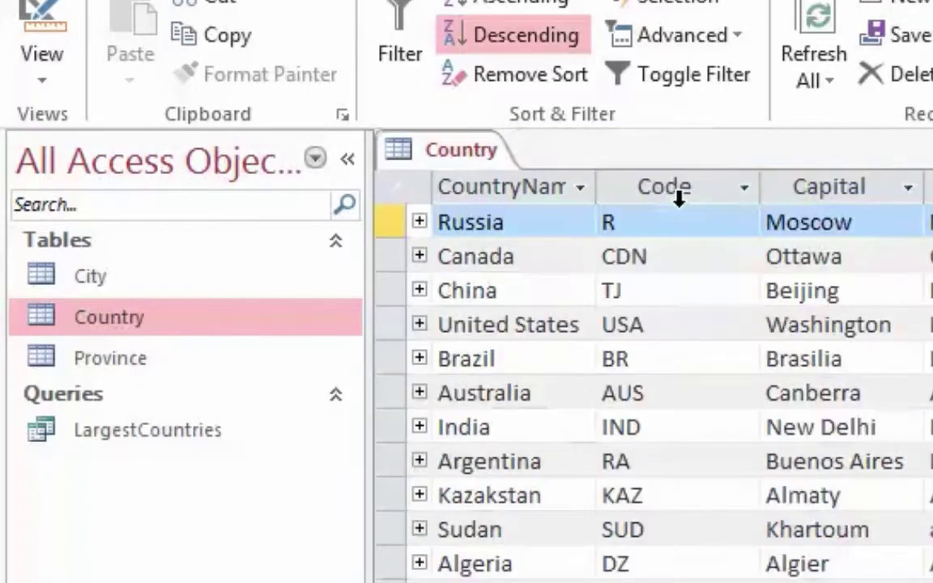
{"action": "right_click", "coordinate": [486, 154]}
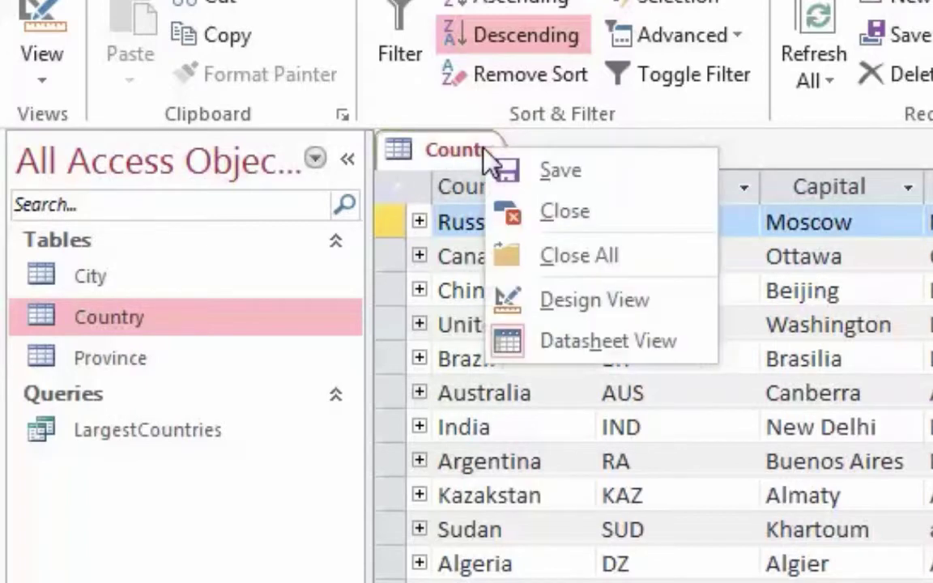
{"action": "left_click", "coordinate": [509, 215]}
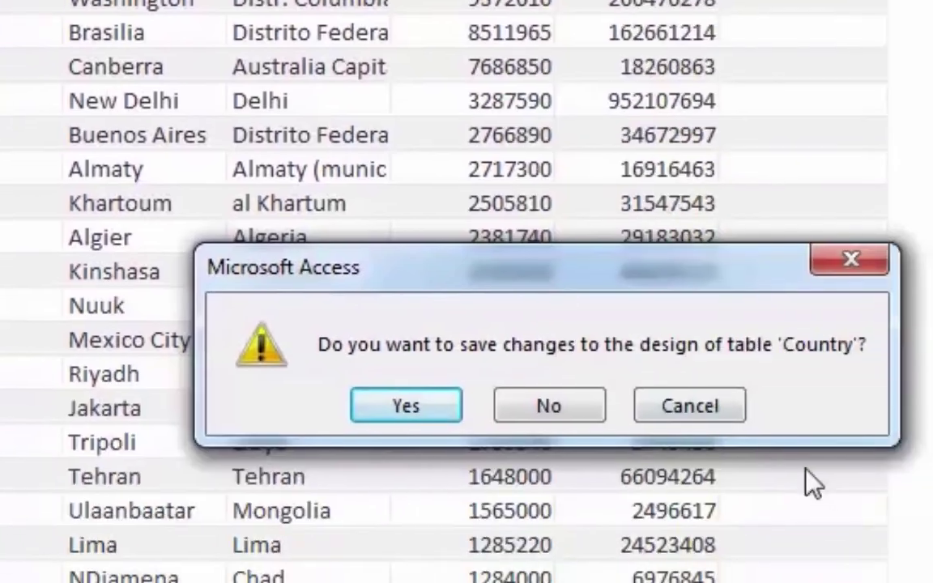
{"action": "left_click", "coordinate": [441, 409]}
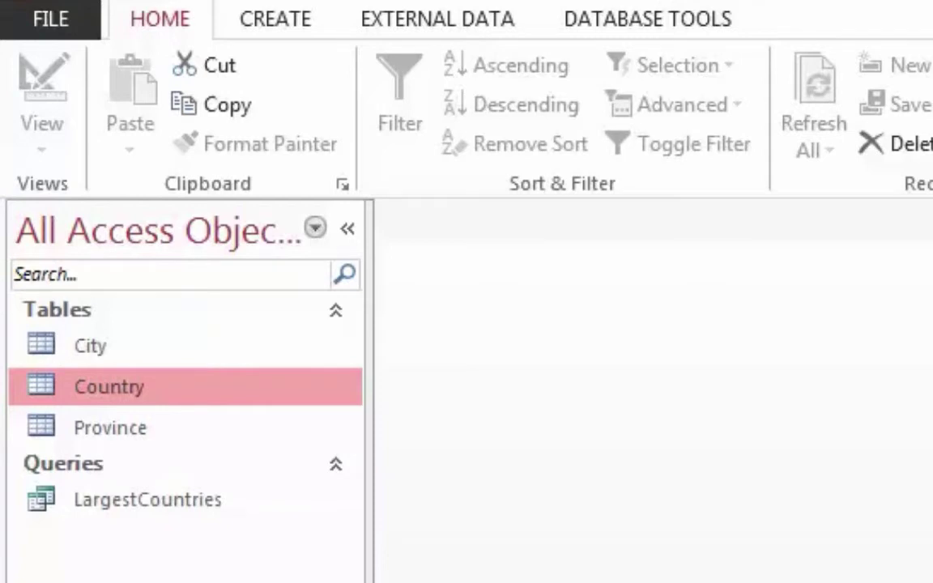
Step: Open the file management view of the Countries database
{"action": "left_click", "coordinate": [52, 21]}
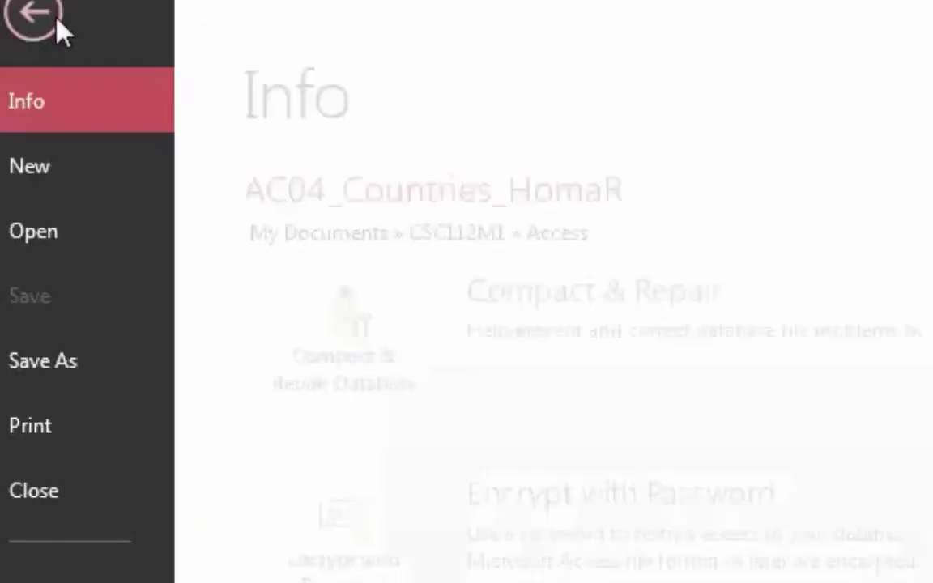